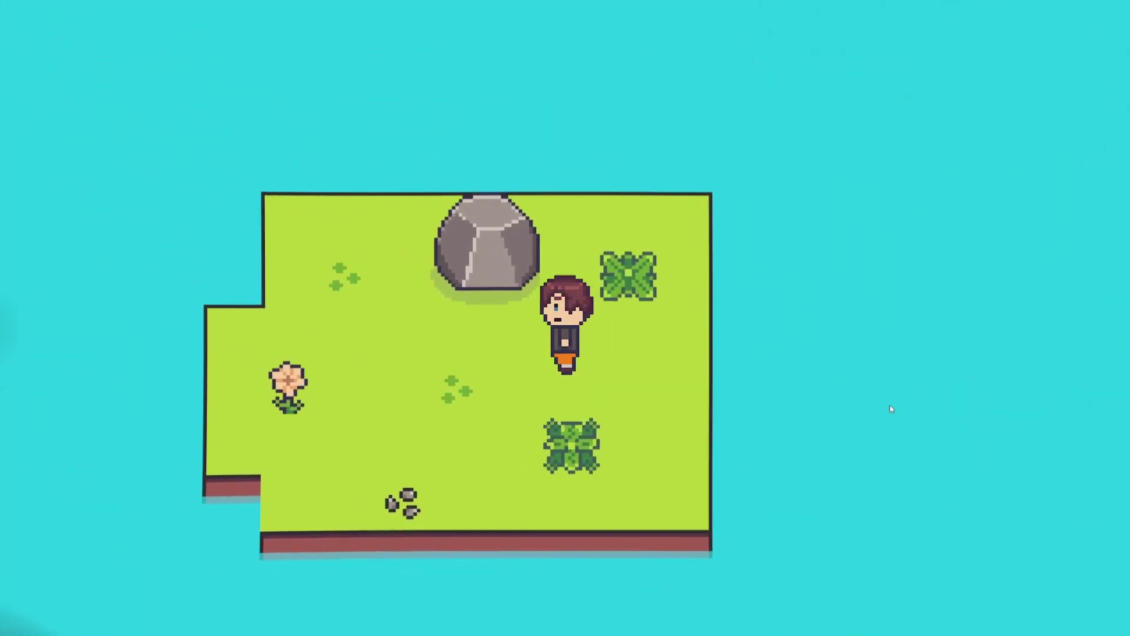
{"action": "key", "text": "space"}
{"action": "key", "text": "Up"}
{"action": "key", "text": "Down"}
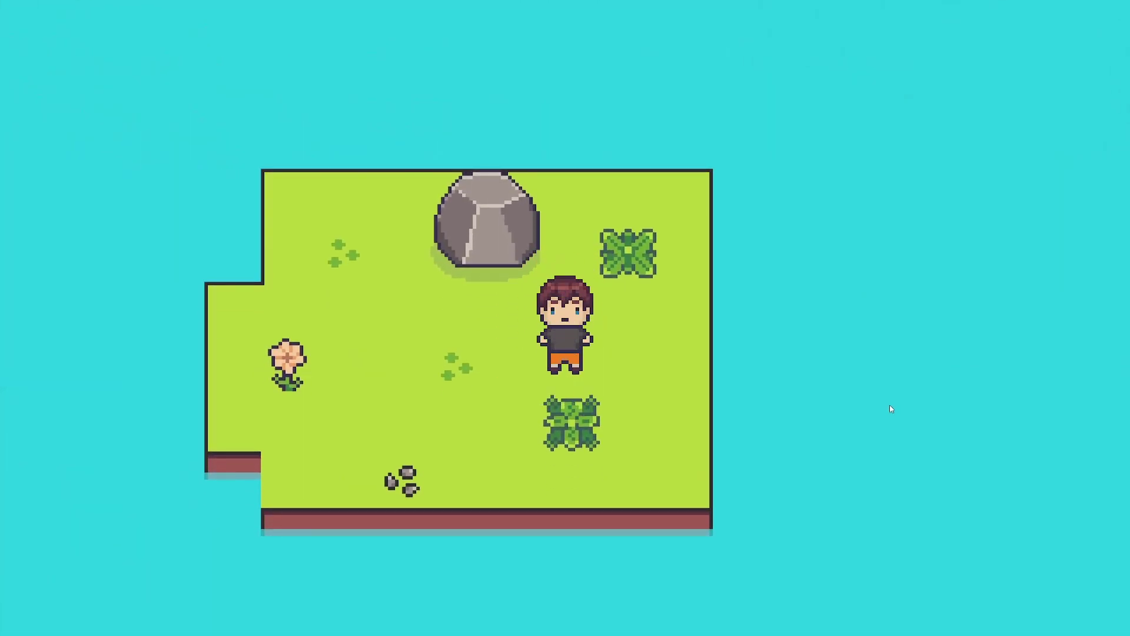
{"action": "key", "text": "Right"}
{"action": "key", "text": "Left"}
{"action": "key", "text": "Up"}
{"action": "key", "text": "Down"}
{"action": "key", "text": "Right"}
{"action": "key", "text": "Up"}
{"action": "key", "text": "Down"}
{"action": "key", "text": "Right"}
{"action": "key", "text": "Left"}
{"action": "key", "text": "Up"}
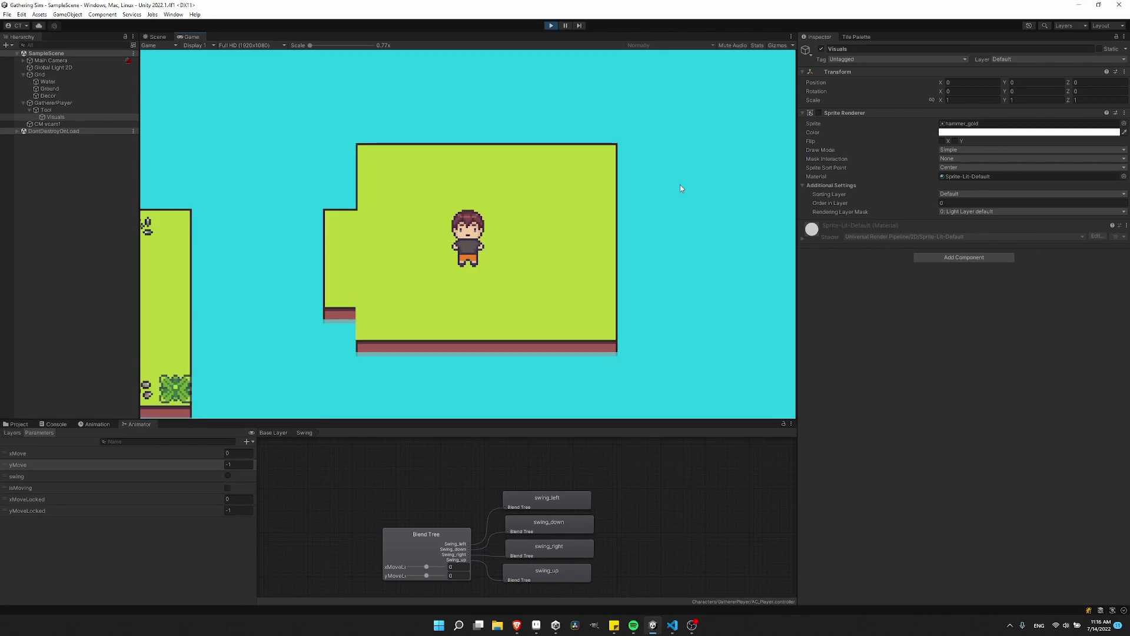
Play-test walking in all four directions and swinging the hammer in the running game
{"action": "key", "text": "d"}
{"action": "left_click", "coordinate": [679, 185]}
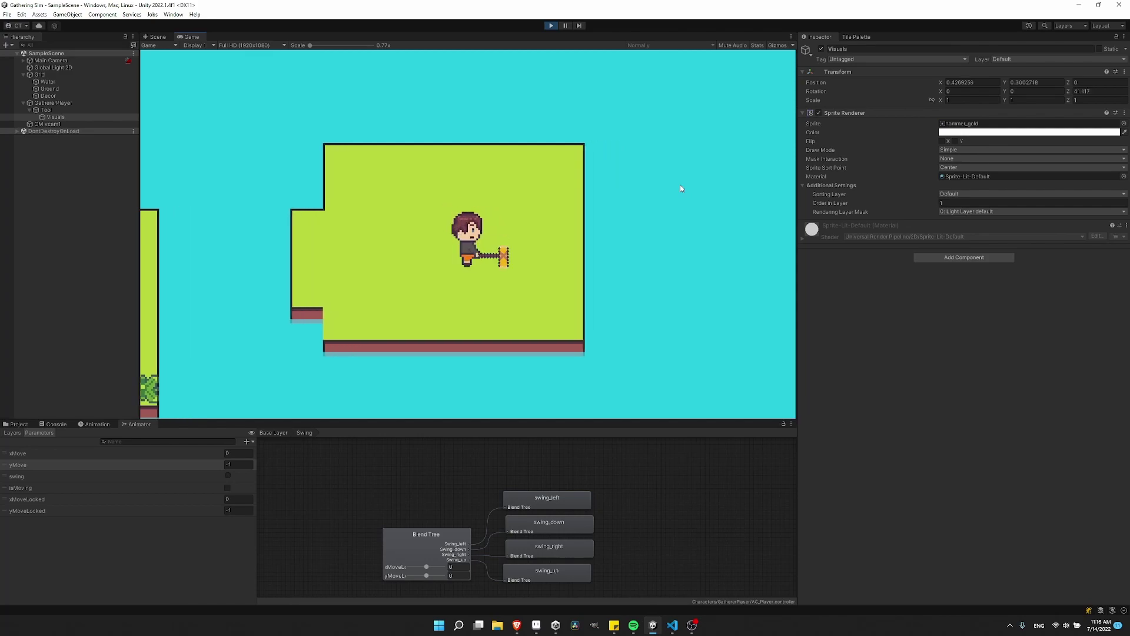
{"action": "key", "text": "a"}
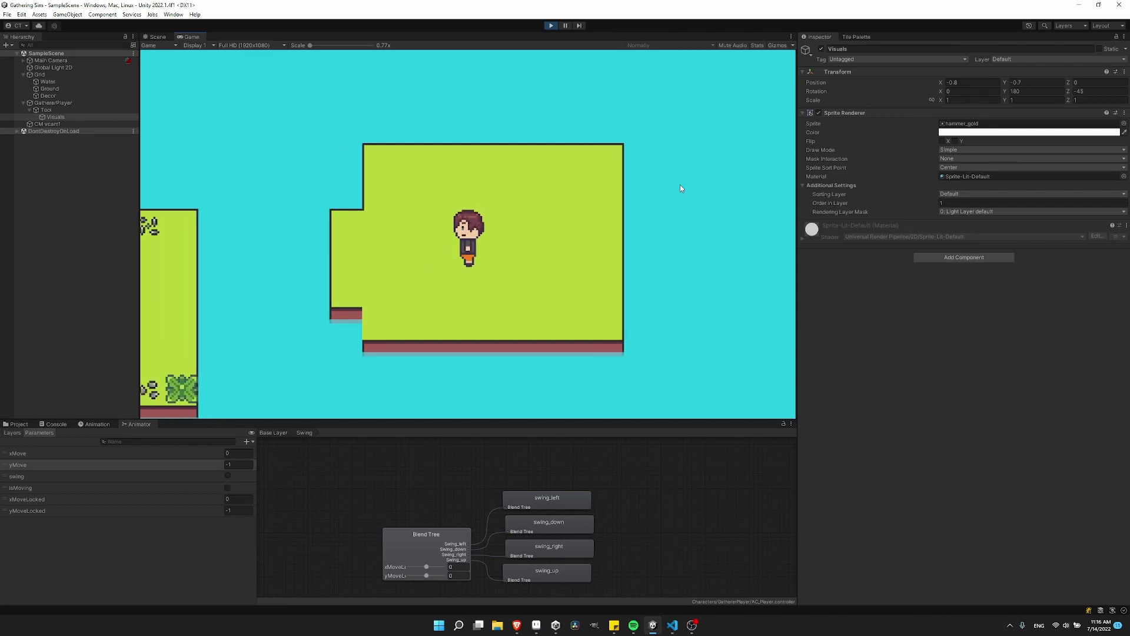
{"action": "key", "text": "s"}
{"action": "key", "text": "space"}
{"action": "key", "text": "w"}
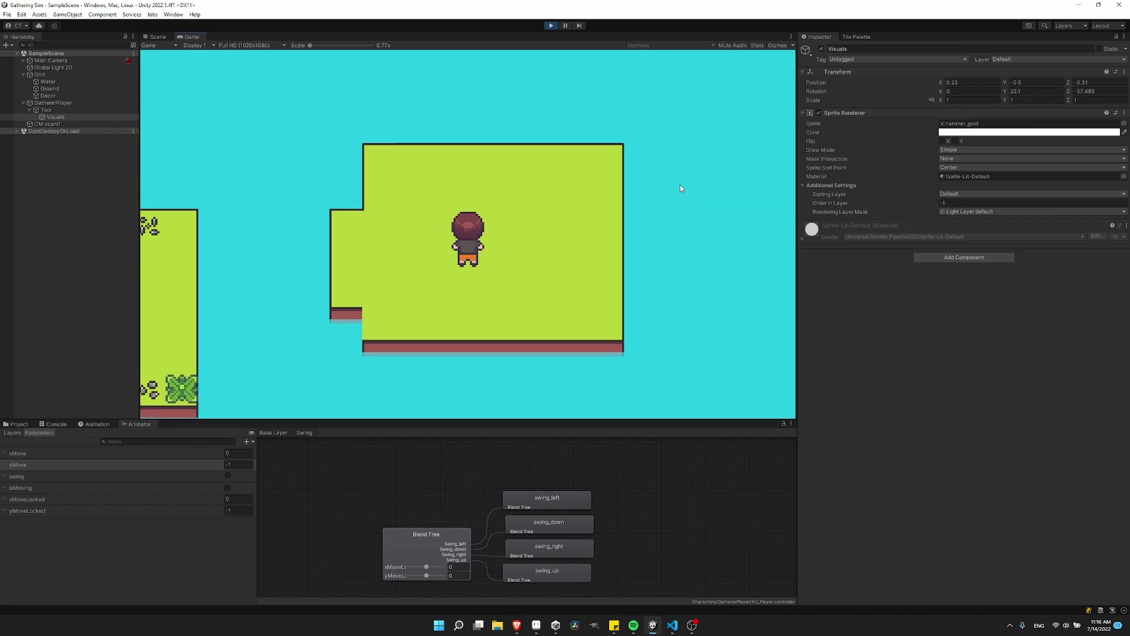
{"action": "key", "text": "s"}
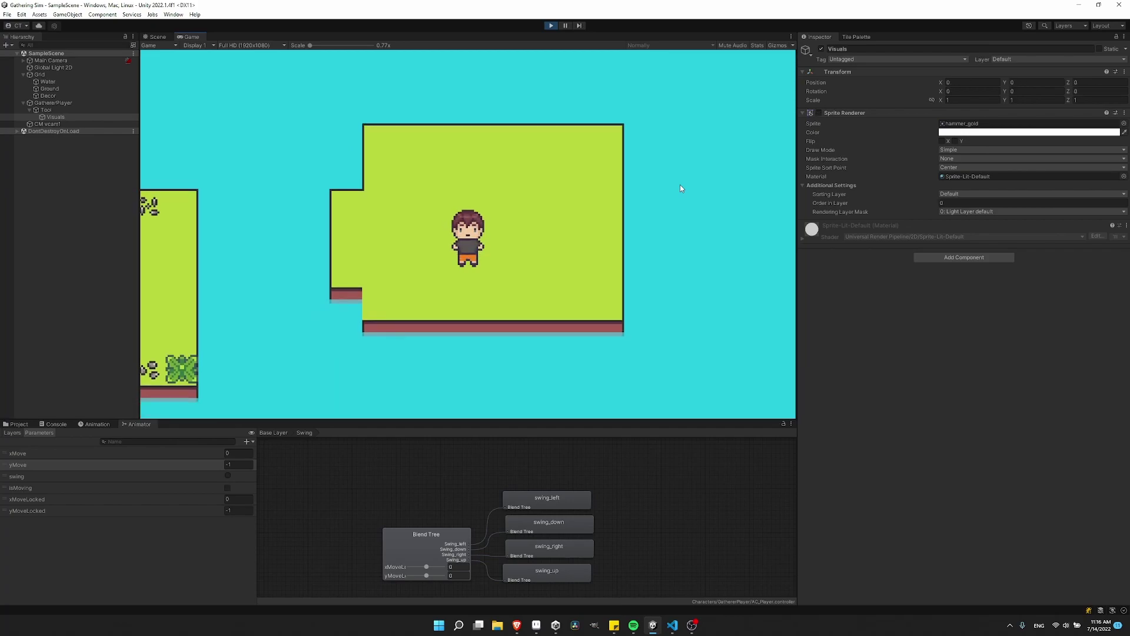
{"action": "key", "text": "d"}
{"action": "key", "text": "w"}
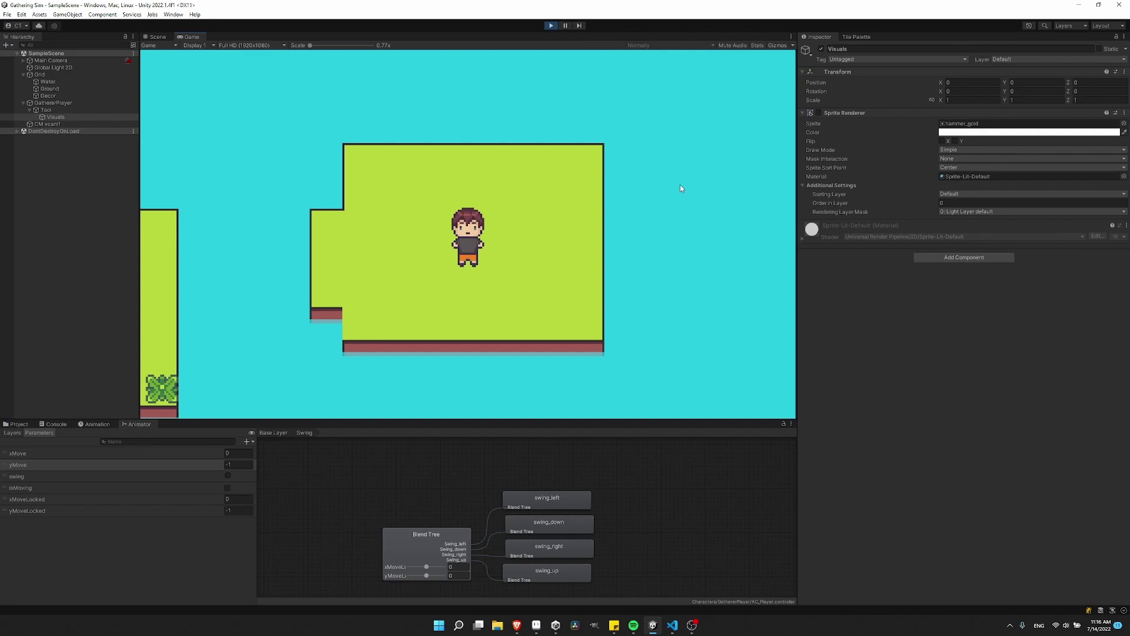
Enlarge the Animation window and show the keyframes of the swing_down clip
{"action": "left_click", "coordinate": [96, 425]}
{"action": "left_click_drag", "start_coordinate": [89, 419], "coordinate": [56, 358]}
{"action": "left_click", "coordinate": [50, 381]}
{"action": "left_click", "coordinate": [47, 428]}
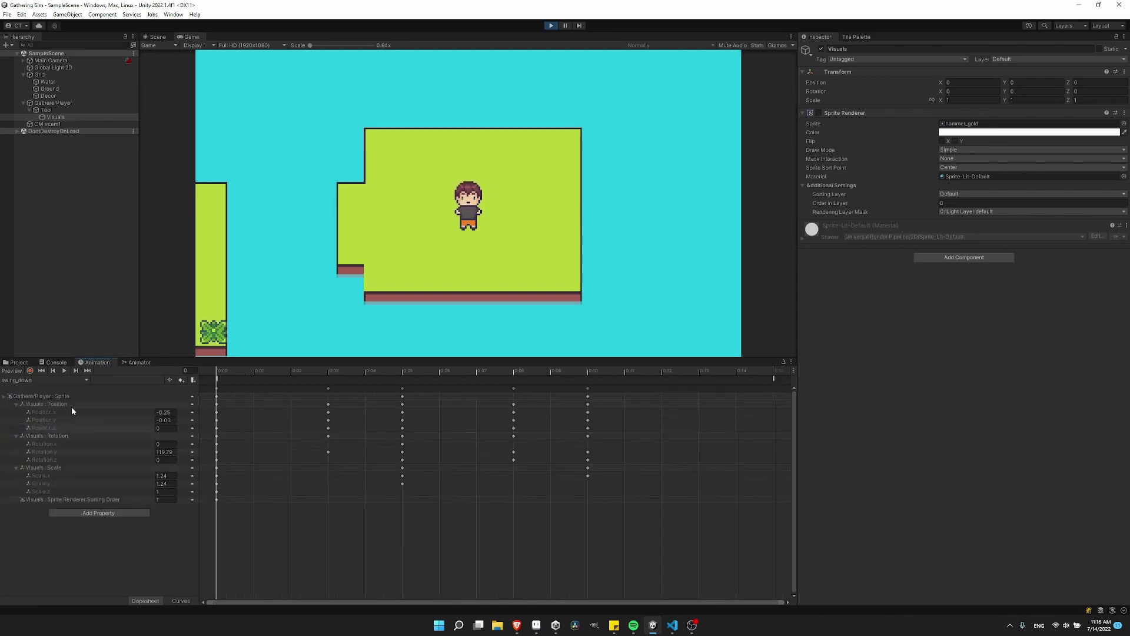
Inspect the components of the Tool object and its Visuals child under GathererPlayer
{"action": "left_click", "coordinate": [49, 110]}
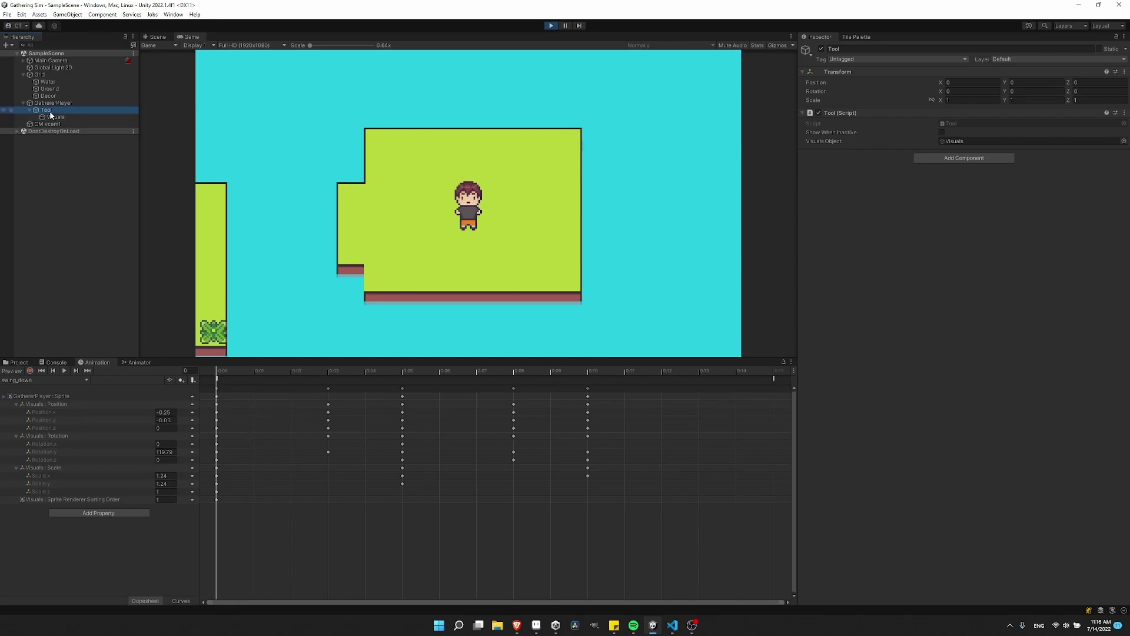
{"action": "left_click", "coordinate": [53, 117]}
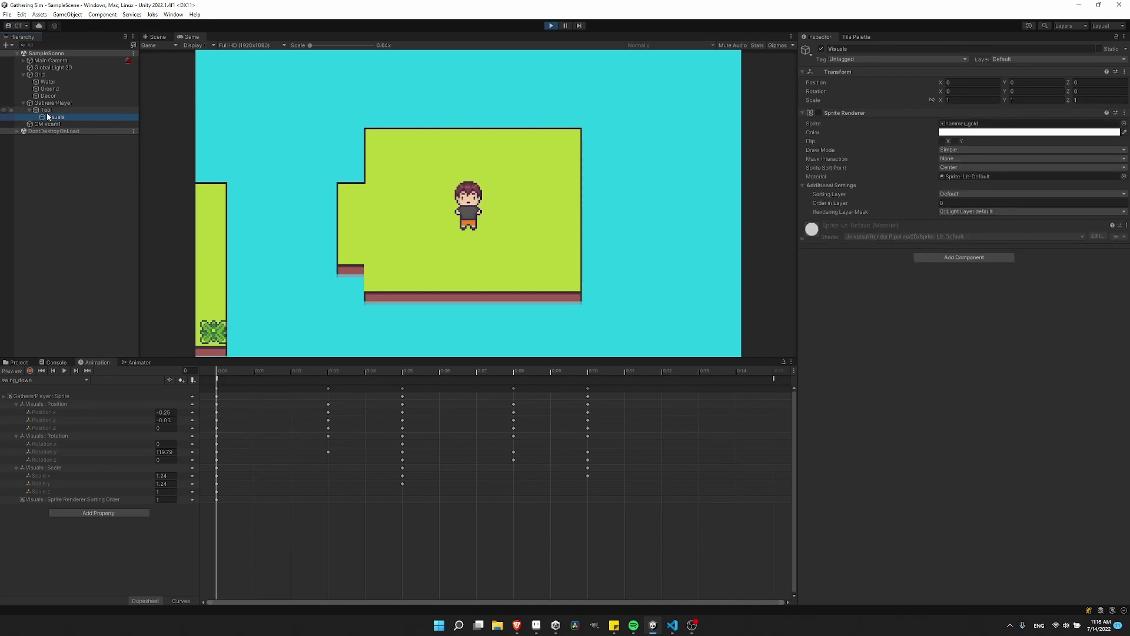
{"action": "left_click", "coordinate": [47, 112]}
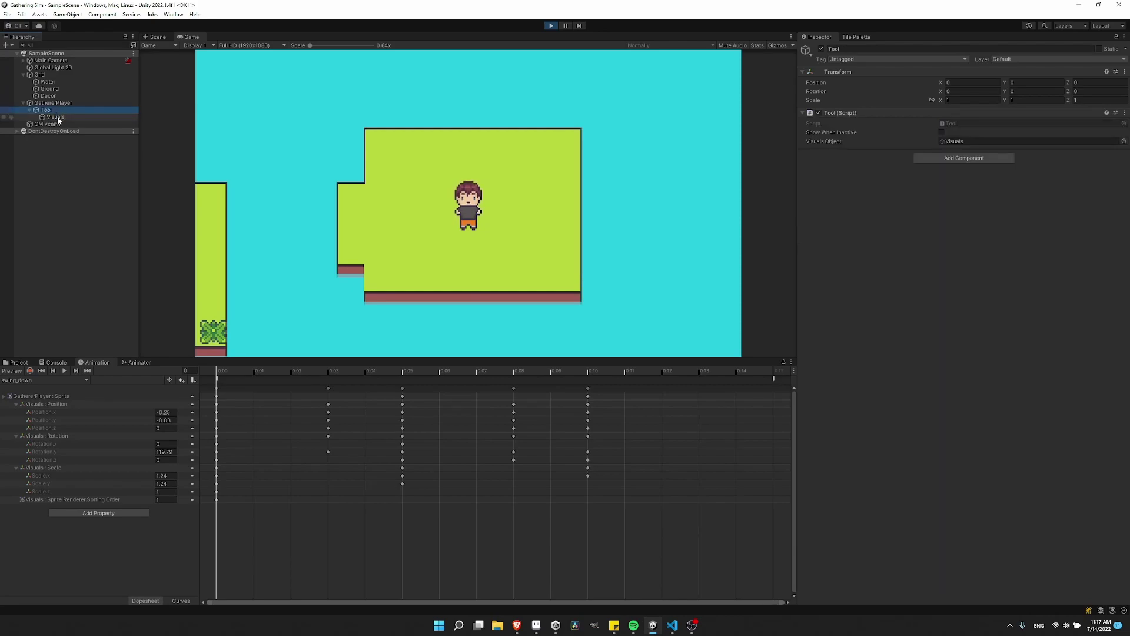
{"action": "left_click", "coordinate": [56, 118]}
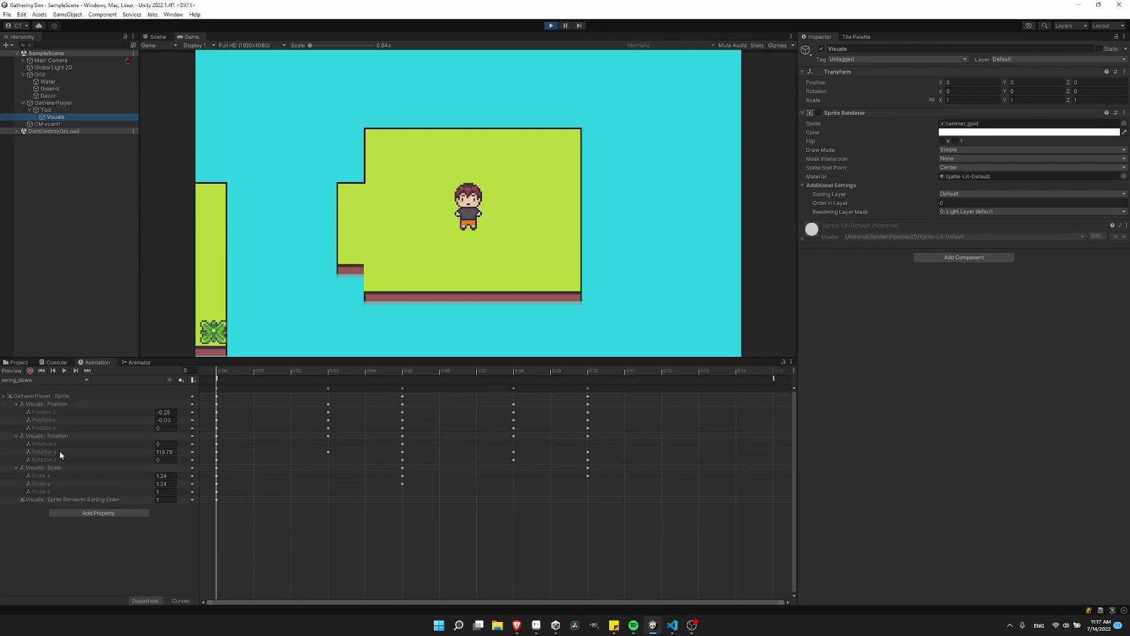
Review the keyframes of the swing_left clip and the swing_right clip
{"action": "left_click", "coordinate": [37, 380]}
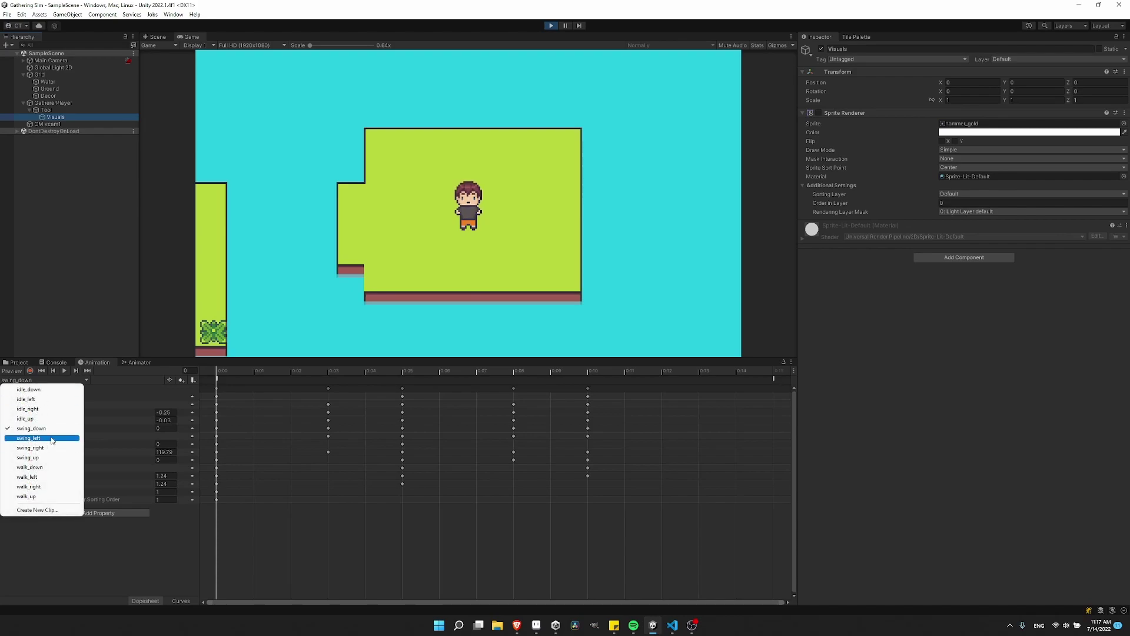
{"action": "left_click", "coordinate": [51, 438]}
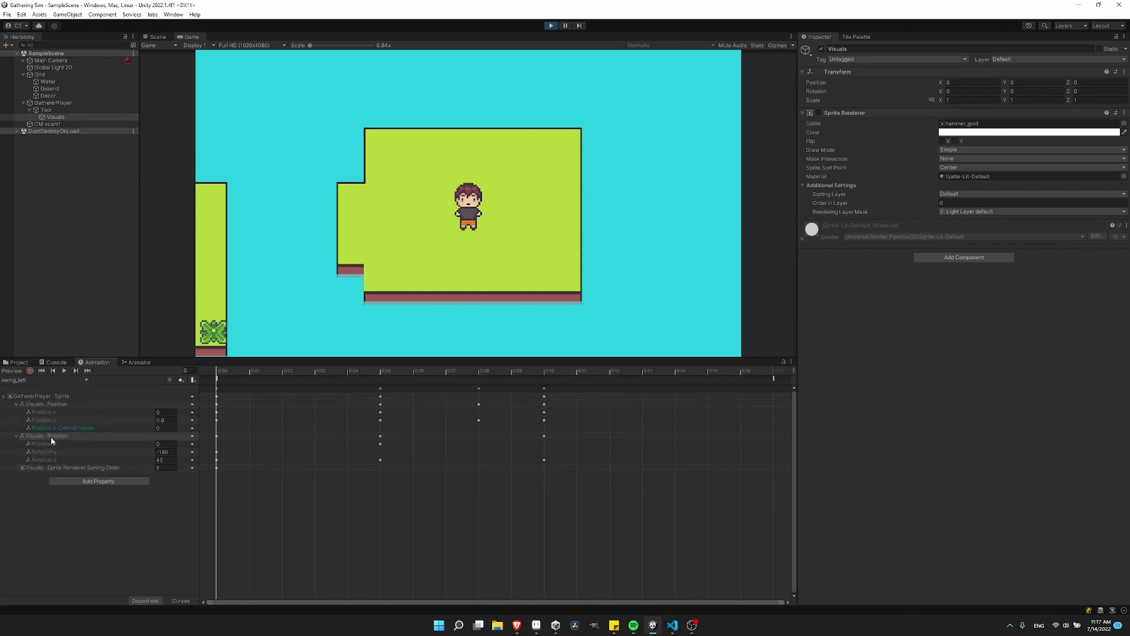
{"action": "left_click", "coordinate": [47, 381]}
{"action": "left_click", "coordinate": [53, 447]}
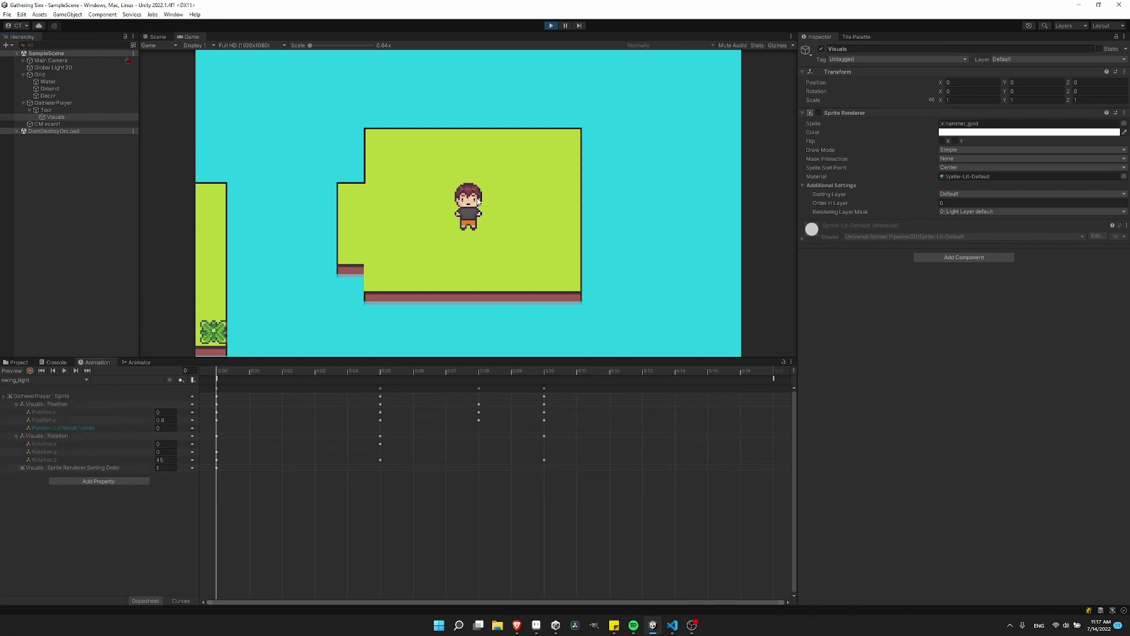
Test the hammer swing in the running game while turning the character up, left and right
{"action": "left_click", "coordinate": [488, 248]}
{"action": "key", "text": "w"}
{"action": "key", "text": "a"}
{"action": "key", "text": "d"}
{"action": "left_click", "coordinate": [488, 248]}
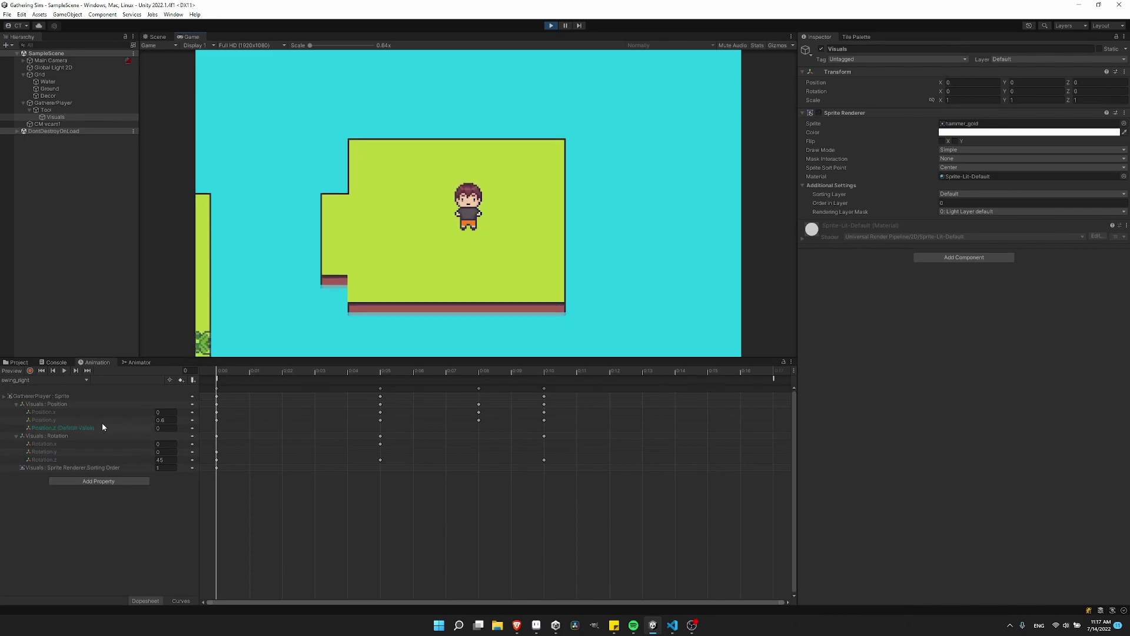
{"action": "key", "text": "a"}
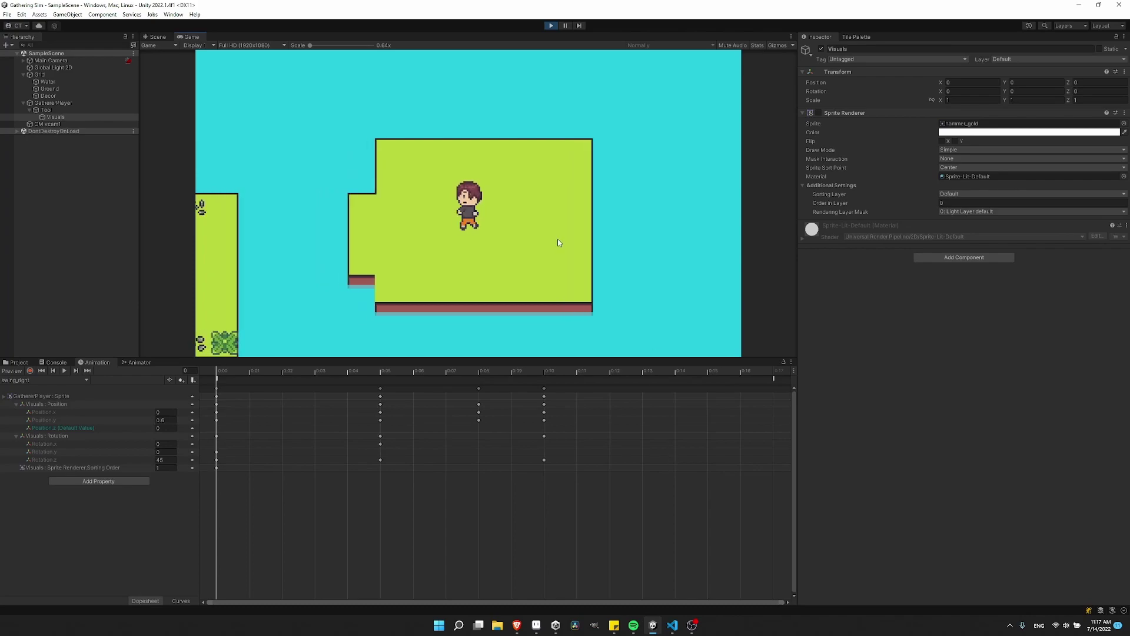
{"action": "left_click", "coordinate": [557, 239]}
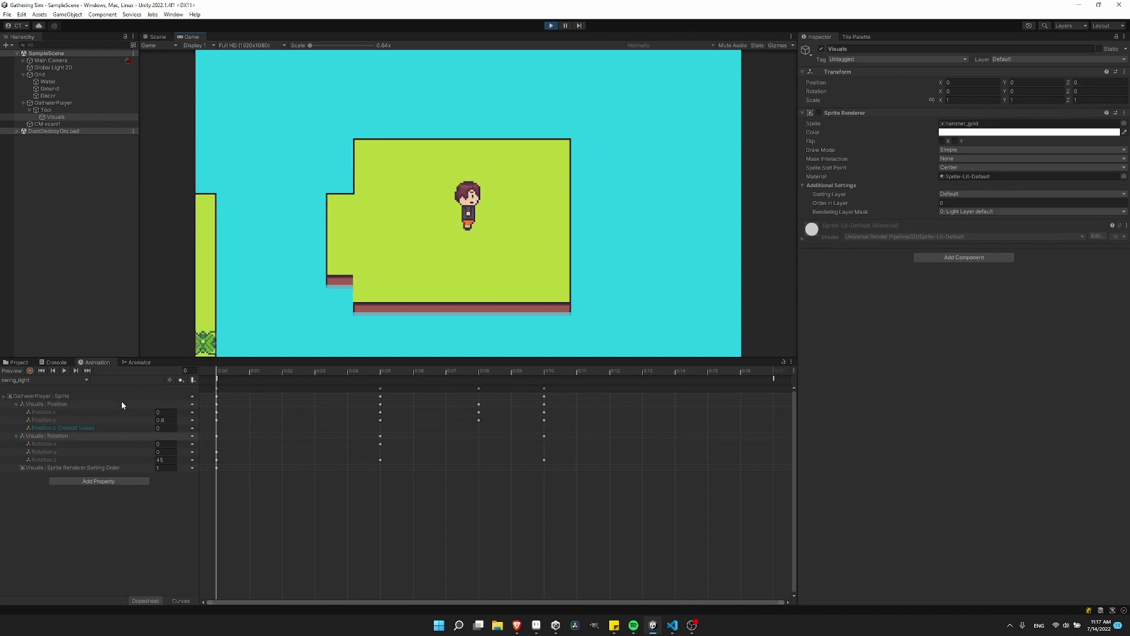
Show the Swing state's Blend Tree in the Animator and inspect its motions and position settings
{"action": "left_click", "coordinate": [140, 362]}
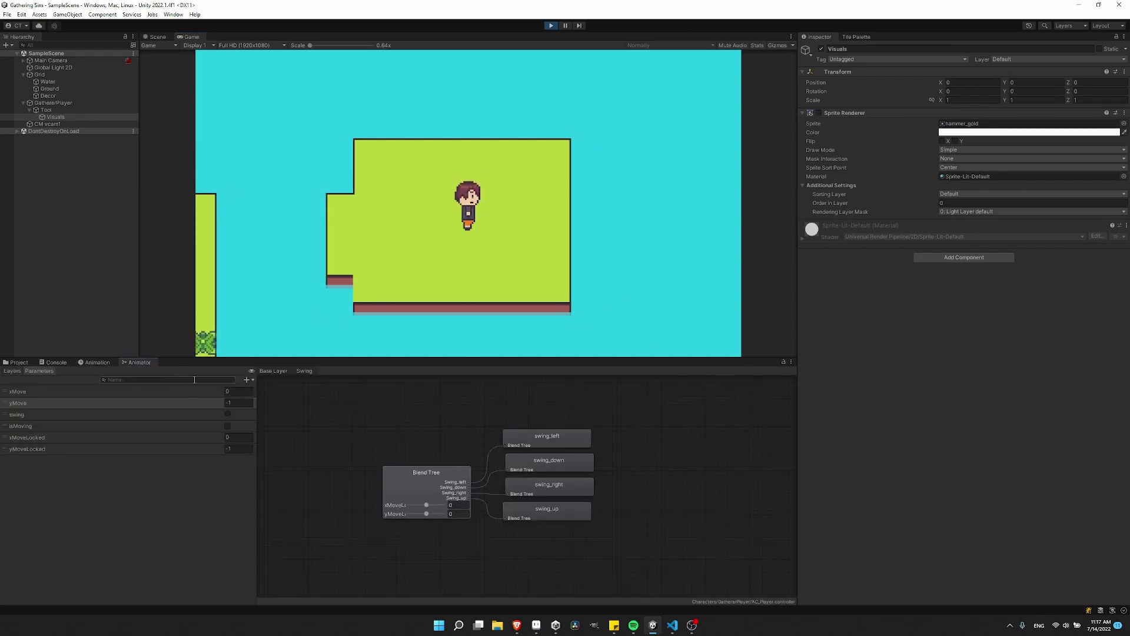
{"action": "middle_click_drag", "start_coordinate": [449, 474], "coordinate": [399, 436]}
{"action": "left_click", "coordinate": [399, 435]}
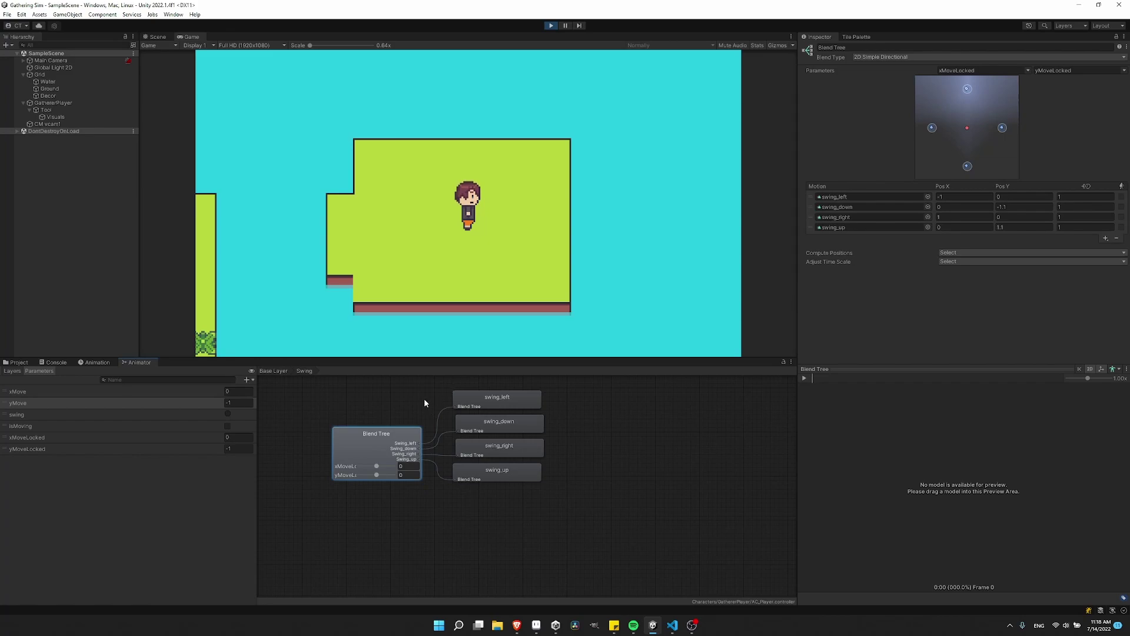
Test the hammer swing facing left, right, up and down in the running game
{"action": "key", "text": "a"}
{"action": "left_click", "coordinate": [549, 250]}
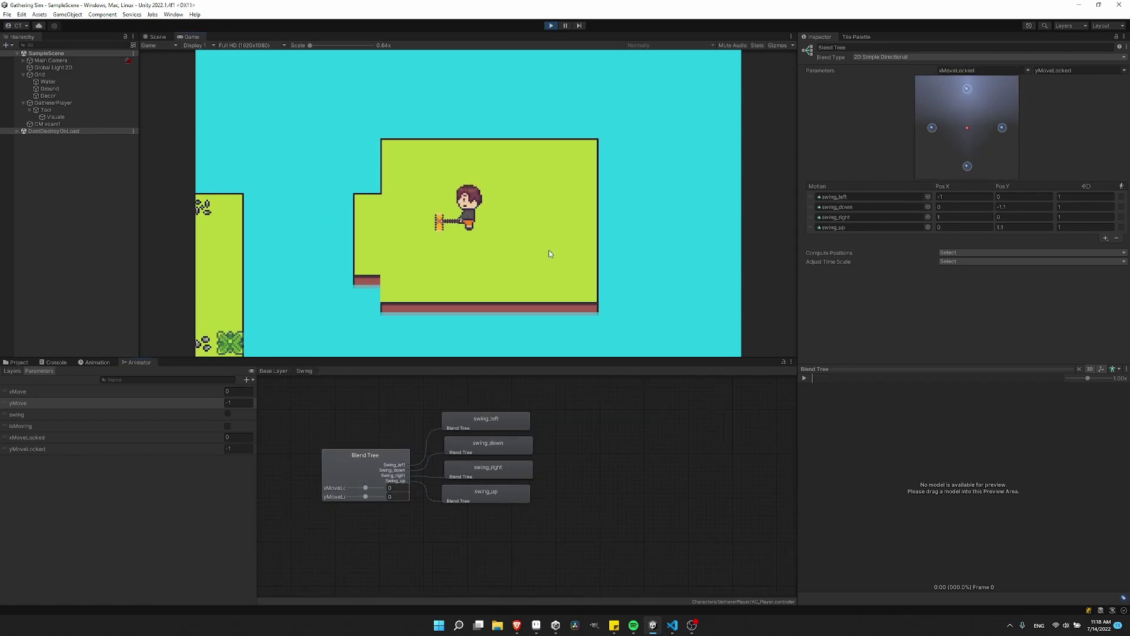
{"action": "key", "text": "d"}
{"action": "left_click", "coordinate": [549, 251]}
{"action": "key", "text": "w"}
{"action": "left_click", "coordinate": [548, 250]}
{"action": "key", "text": "s"}
{"action": "left_click", "coordinate": [549, 250]}
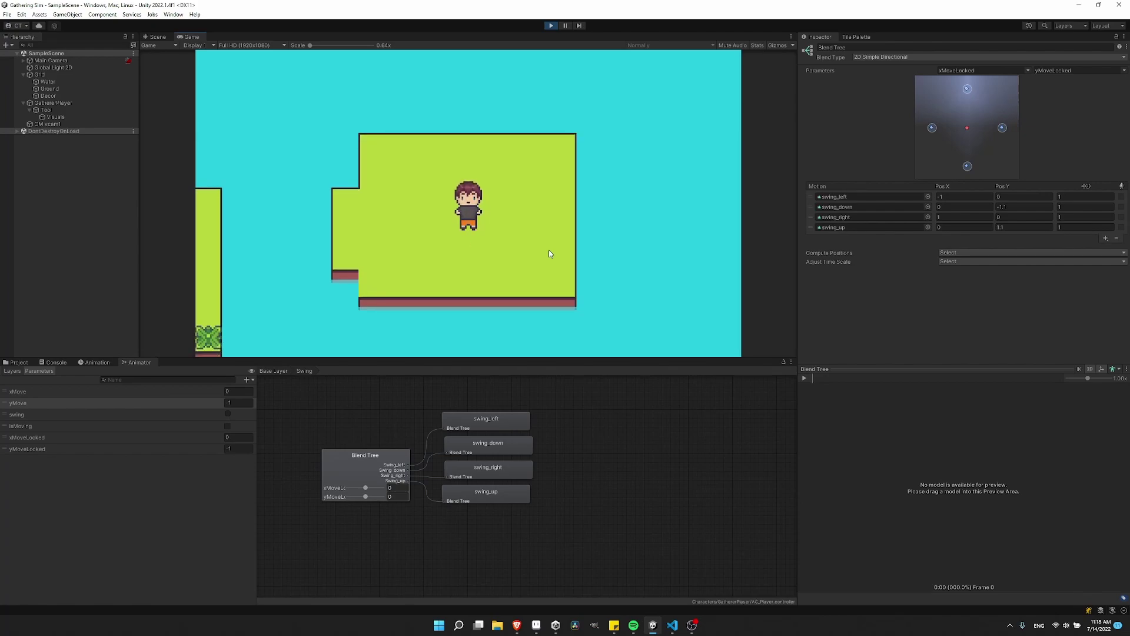
Walk the character around the island in every direction to check the movement animations
{"action": "key", "text": "s"}
{"action": "key", "text": "a"}
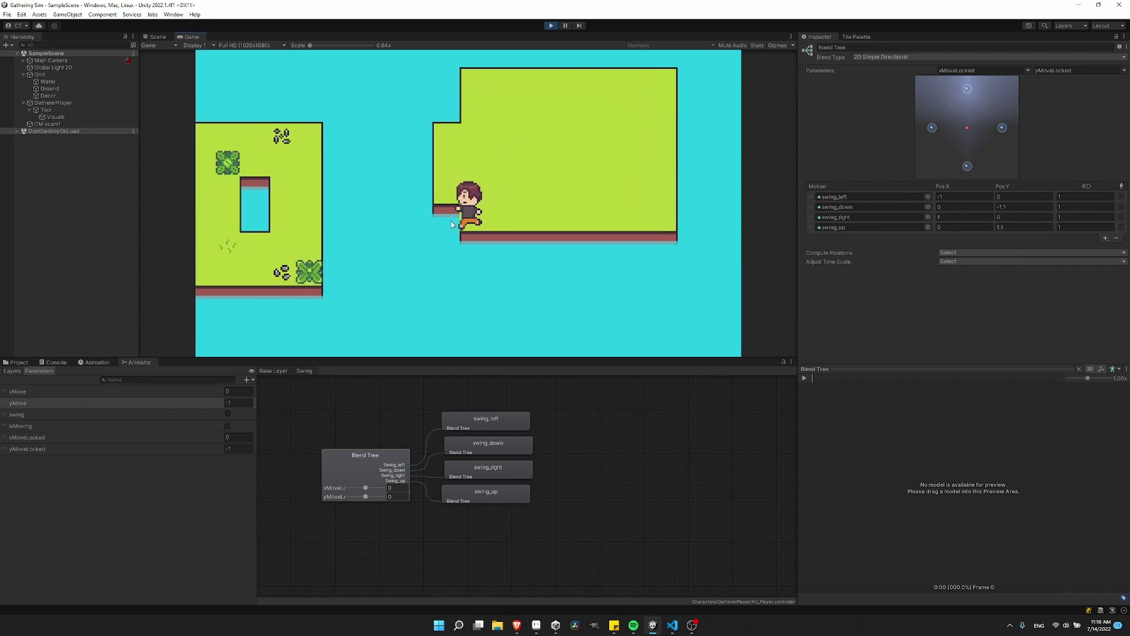
{"action": "key", "text": "s"}
{"action": "key", "text": "d"}
{"action": "key", "text": "w"}
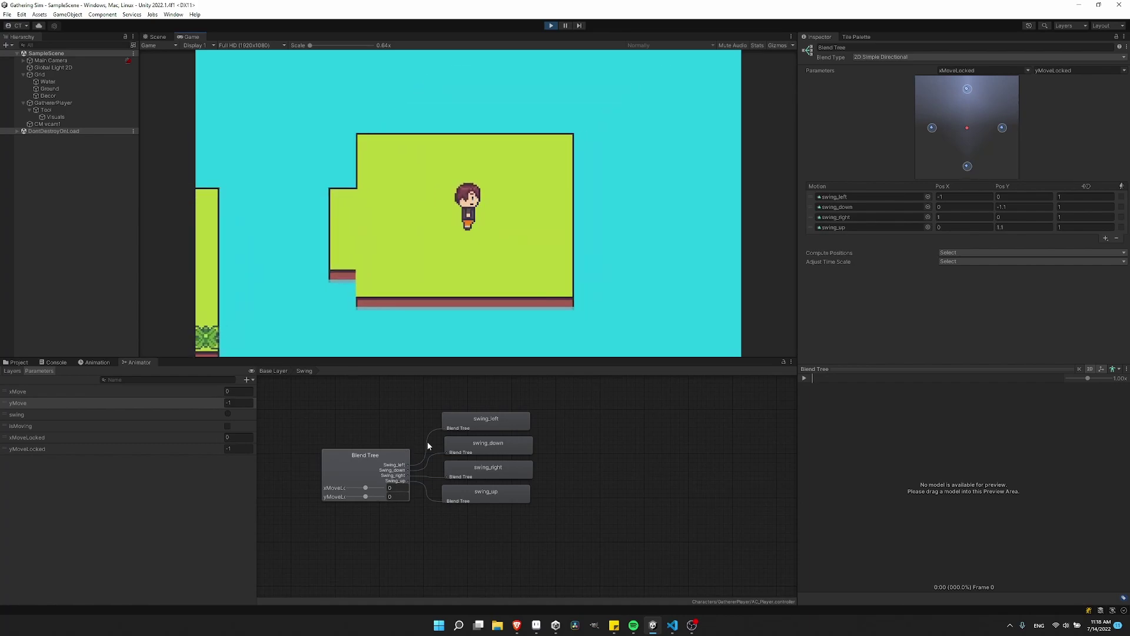
{"action": "key", "text": "w"}
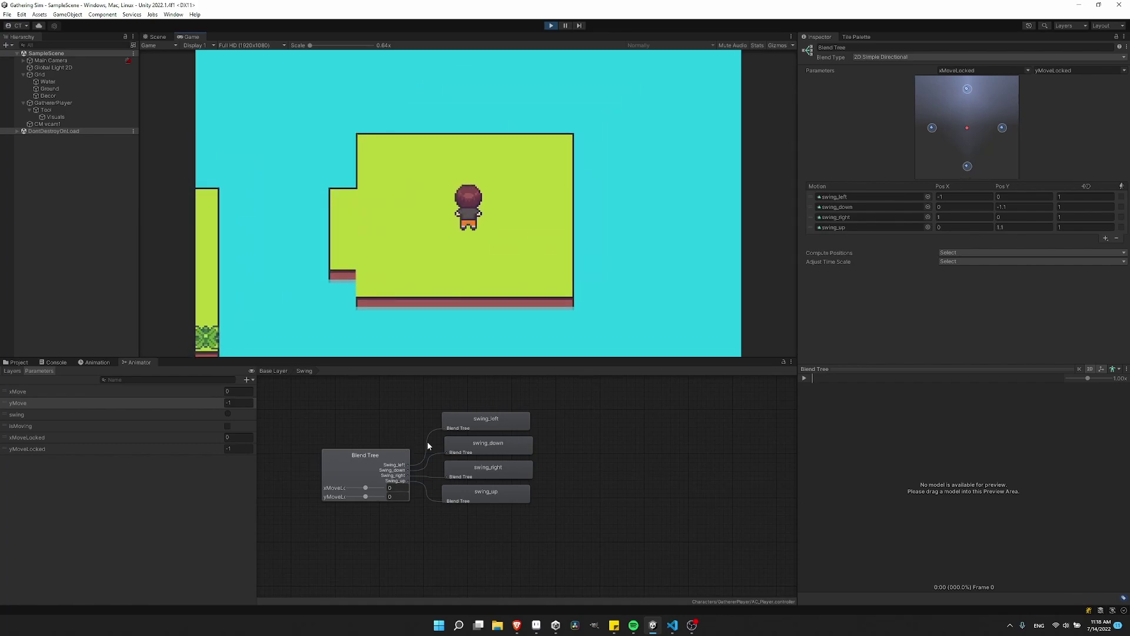
{"action": "key", "text": "d"}
{"action": "key", "text": "s"}
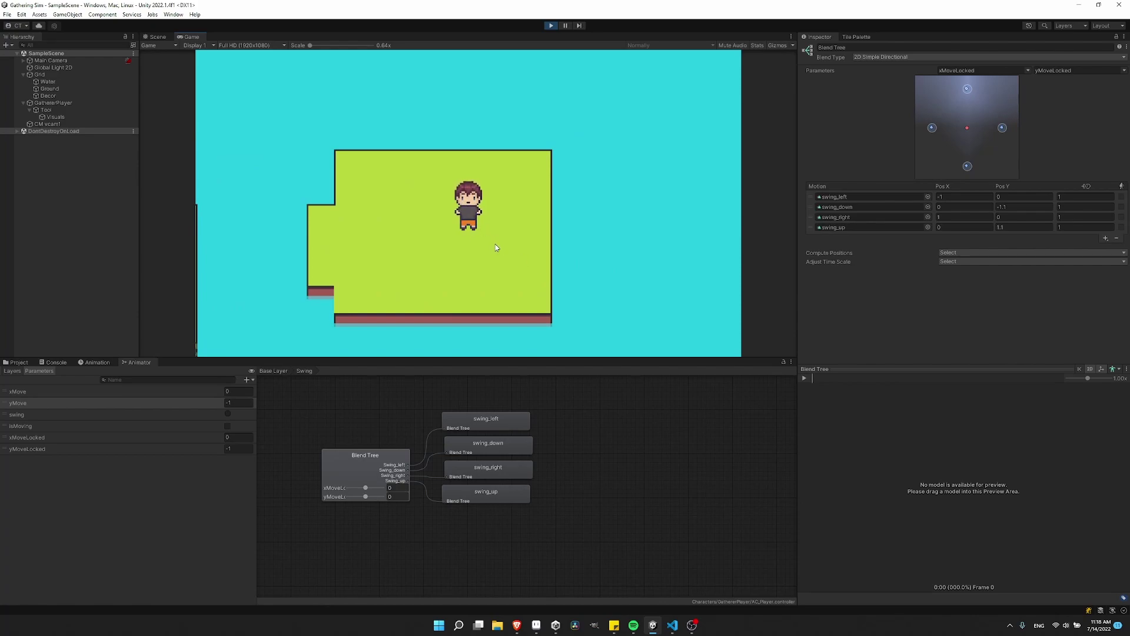
{"action": "key", "text": "w"}
{"action": "key", "text": "a"}
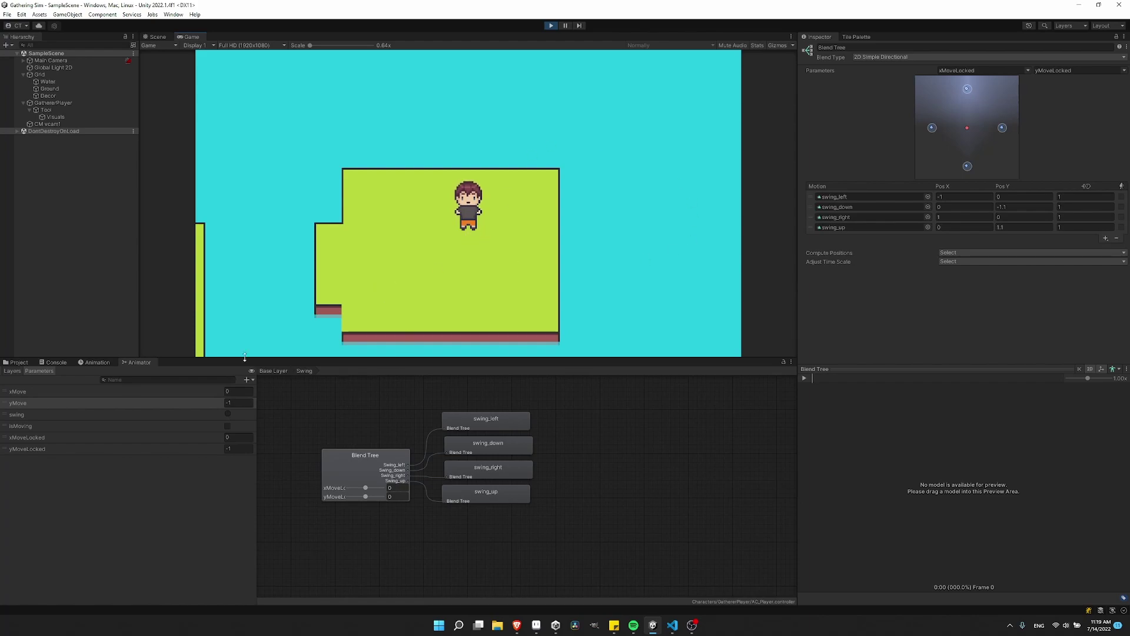
View the Base Layer's states, reopen the Swing state and inspect its Blend Tree settings
{"action": "left_click", "coordinate": [281, 372]}
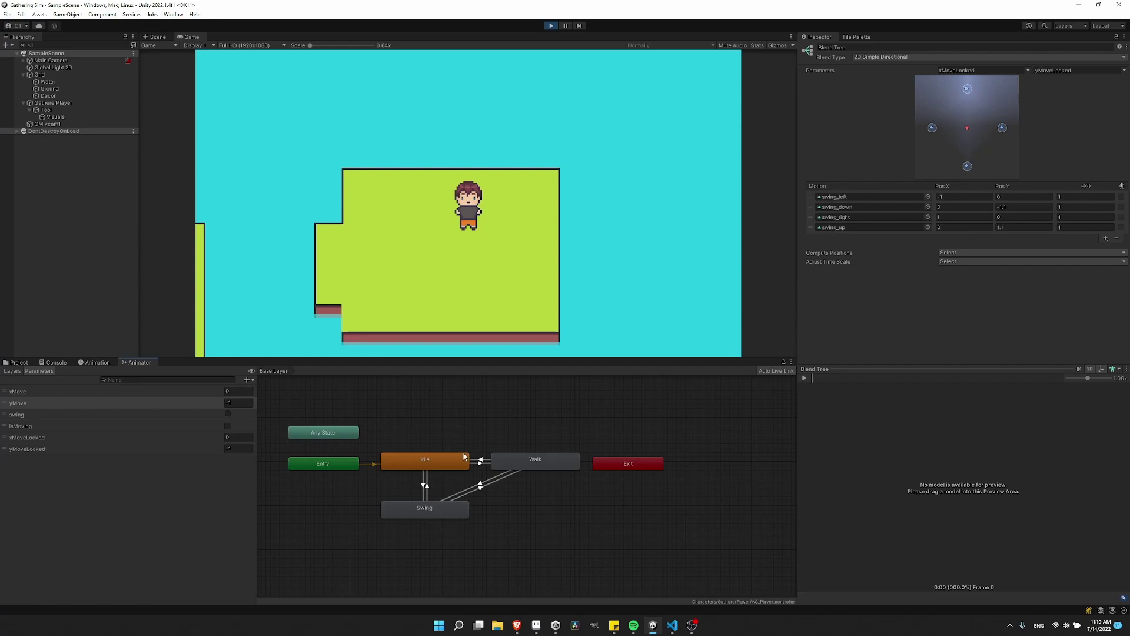
{"action": "double_click", "coordinate": [439, 509]}
{"action": "left_click", "coordinate": [371, 492]}
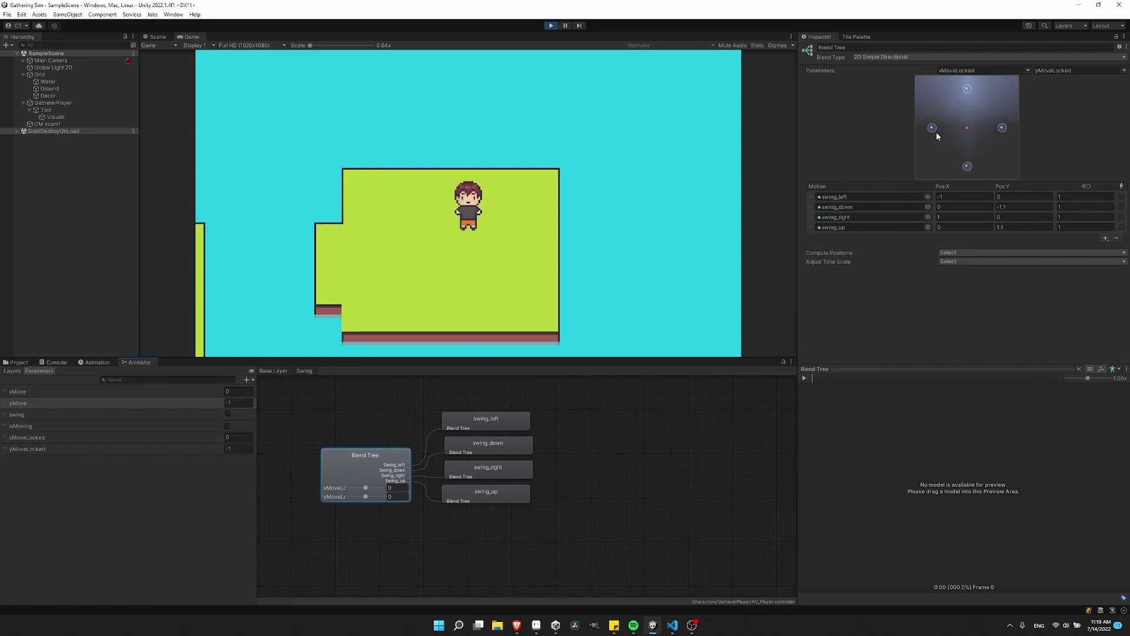
Return to the swing_right clip's keyframes and look through the character's list of animation clips
{"action": "left_click", "coordinate": [104, 364]}
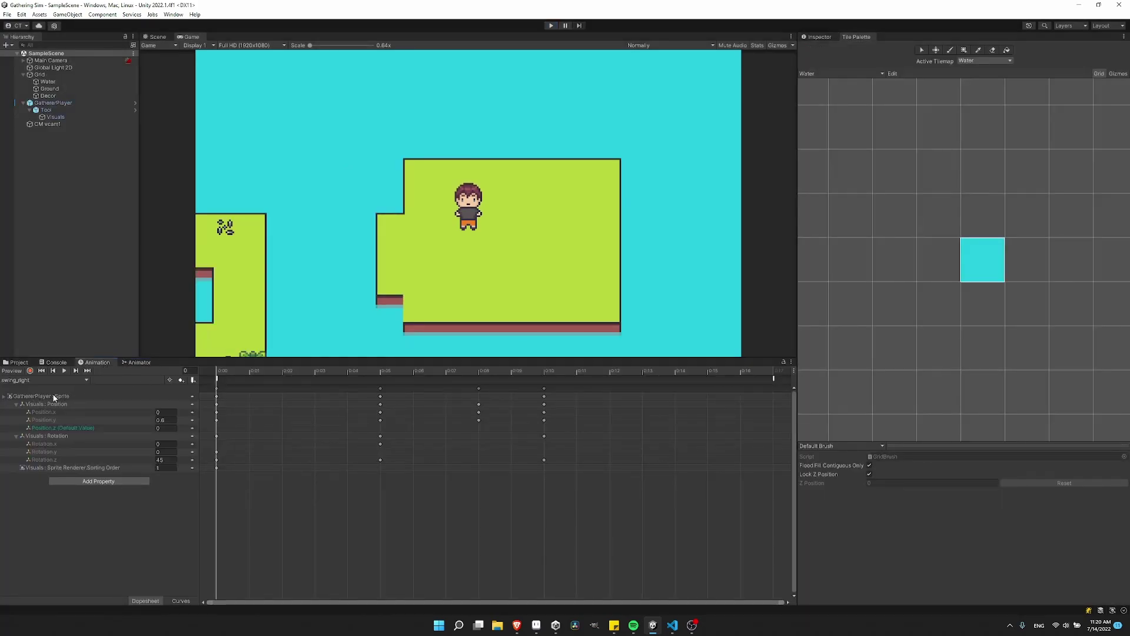
{"action": "left_click", "coordinate": [68, 380]}
{"action": "left_click", "coordinate": [97, 396]}
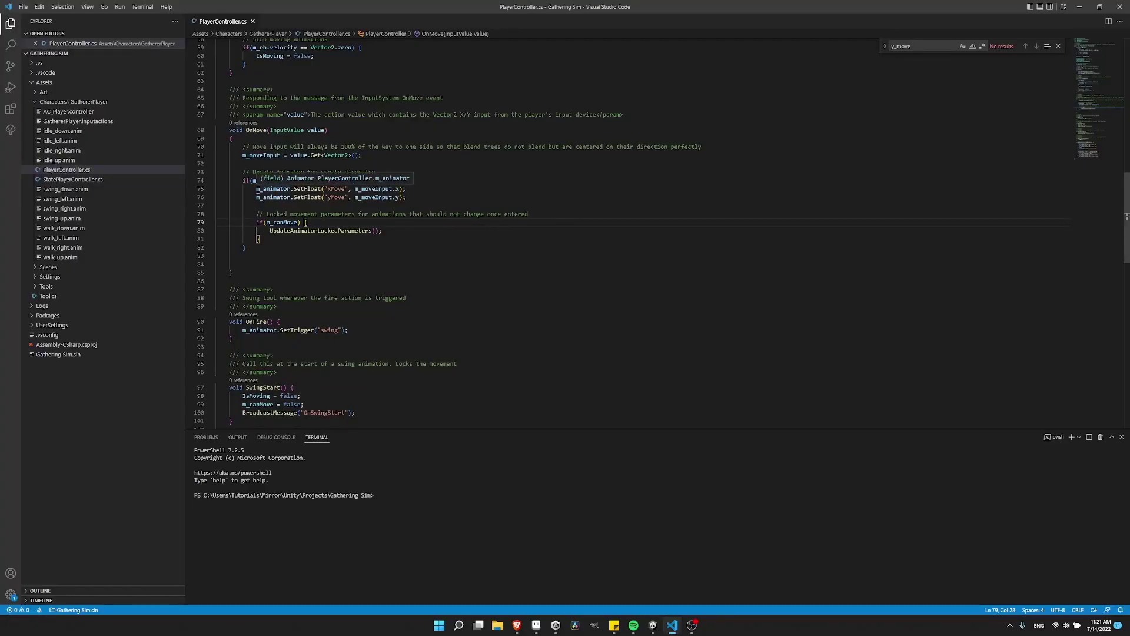
Switch to Visual Studio Code and examine the xMove and yMove SetFloat lines in OnMove of PlayerController.cs
{"action": "left_click_drag", "start_coordinate": [256, 189], "coordinate": [424, 195]}
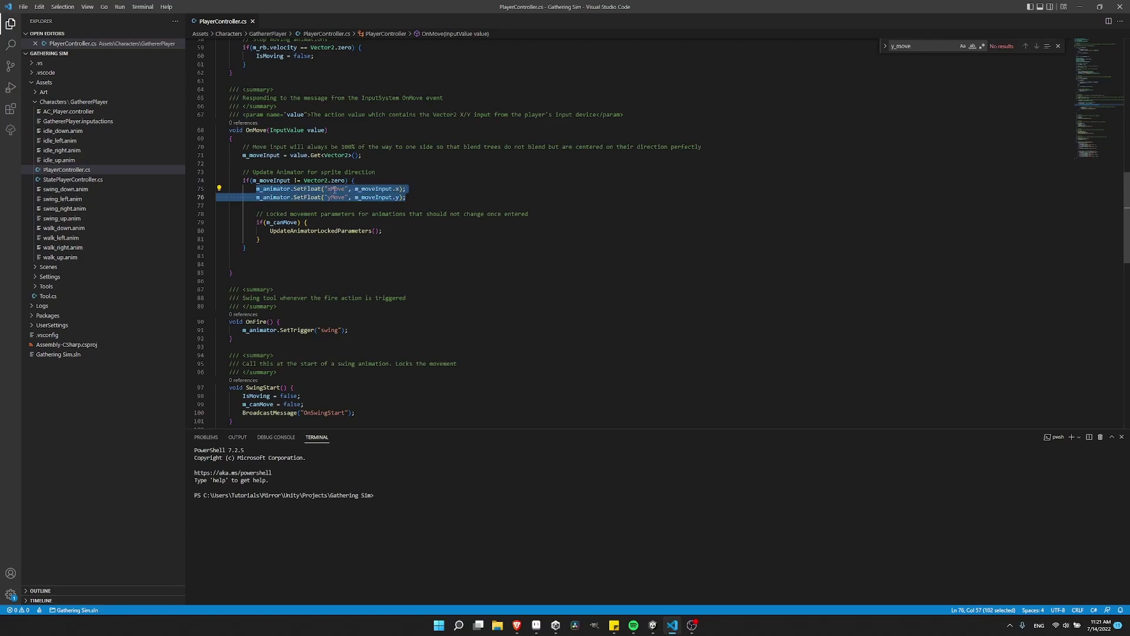
{"action": "left_click", "coordinate": [332, 197]}
{"action": "left_click_drag", "start_coordinate": [329, 188], "coordinate": [411, 197]}
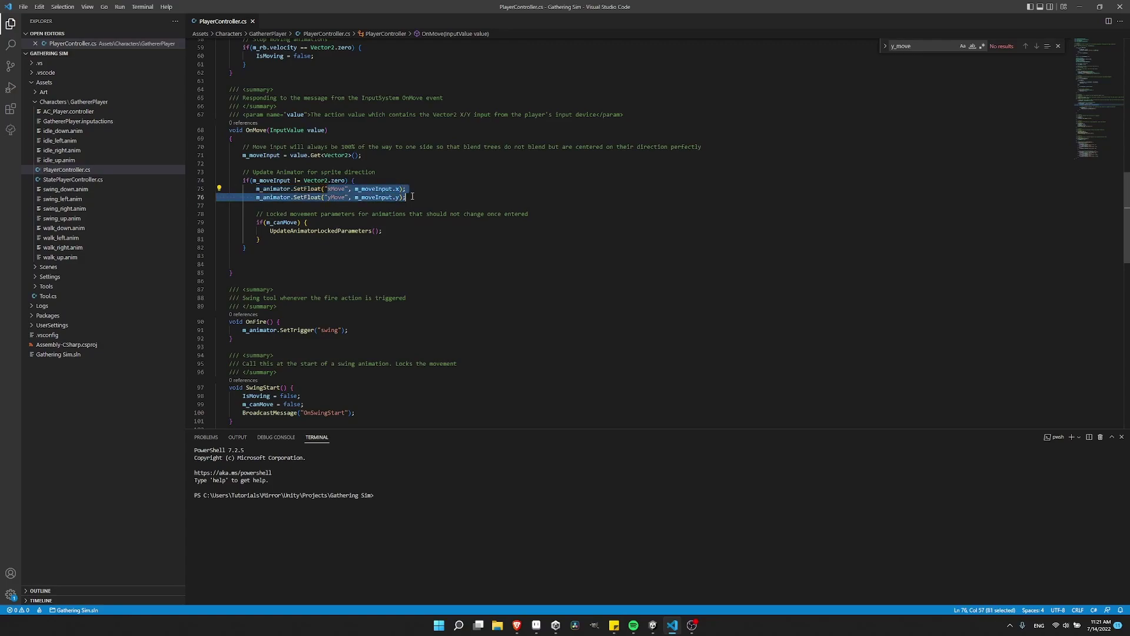
{"action": "left_click", "coordinate": [412, 196]}
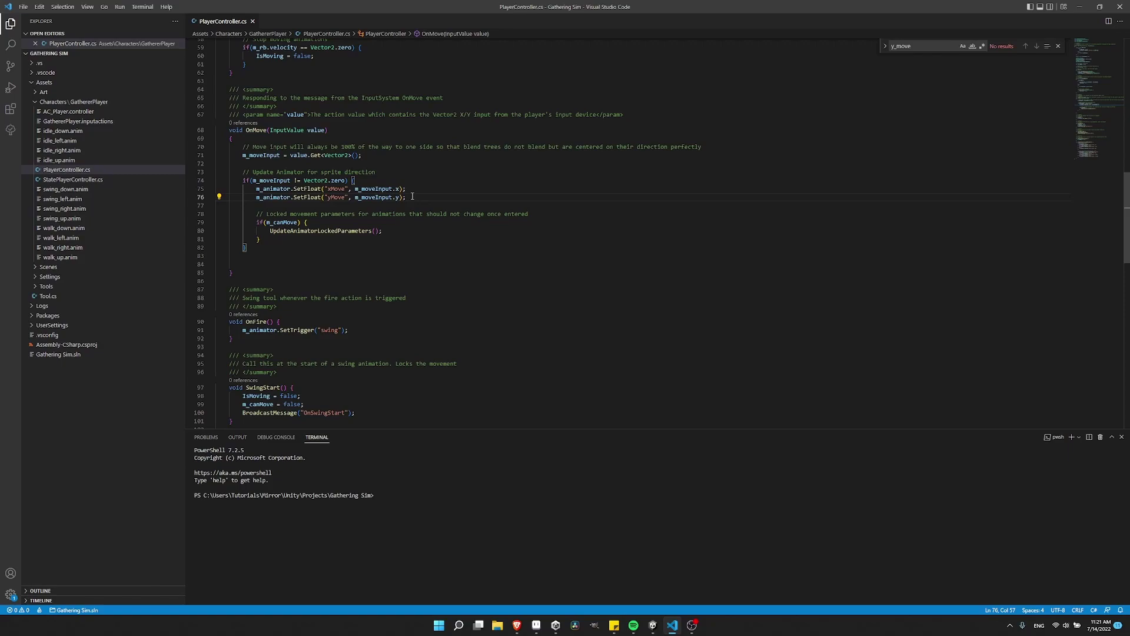
{"action": "left_click", "coordinate": [328, 197]}
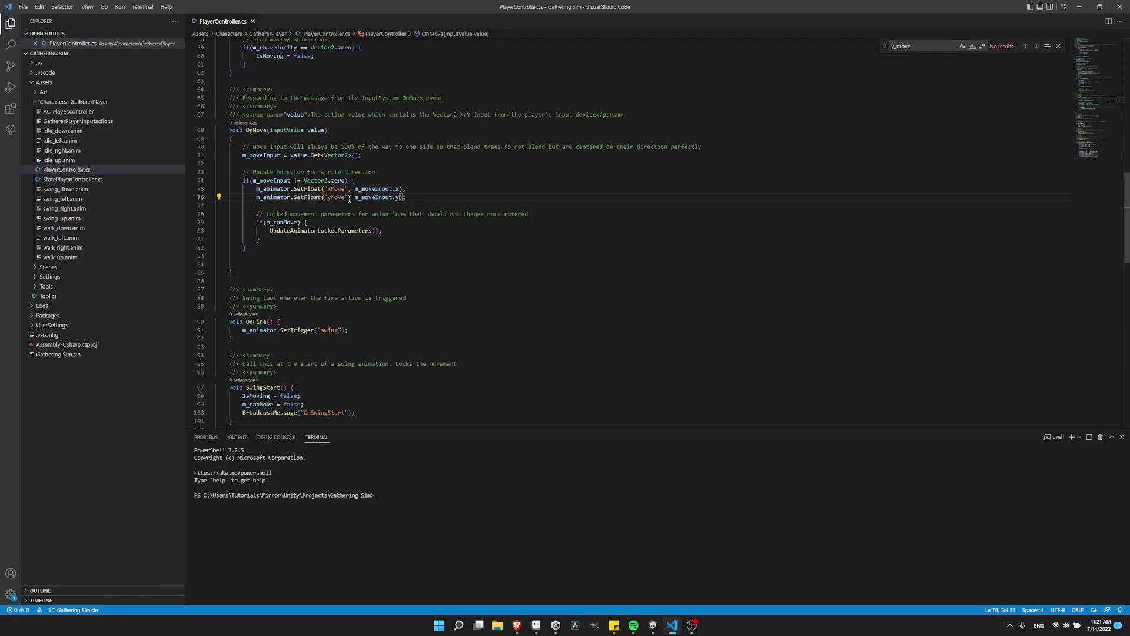
Examine the m_moveInput arguments of the SetFloat lines and the UpdateAnimatorLockedParameters call in OnMove
{"action": "left_click_drag", "start_coordinate": [394, 197], "coordinate": [356, 189]}
{"action": "left_click", "coordinate": [400, 197]}
{"action": "left_click", "coordinate": [355, 188]}
{"action": "left_click", "coordinate": [412, 196]}
{"action": "scroll", "coordinate": [406, 183], "scroll_direction": "down", "scroll_amount": 3}
{"action": "left_click", "coordinate": [395, 164]}
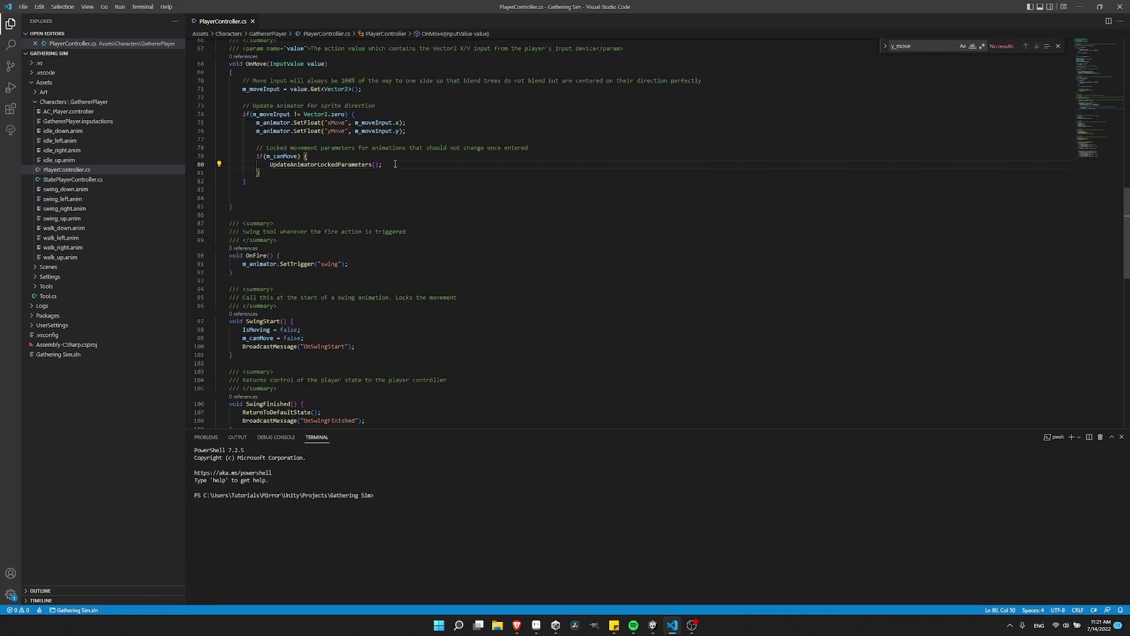
Go to the UpdateAnimatorLockedParameters function and examine the conditions that set xMoveLocked to 1, -1 or 0
{"action": "scroll", "coordinate": [270, 158], "scroll_direction": "down", "scroll_amount": 13}
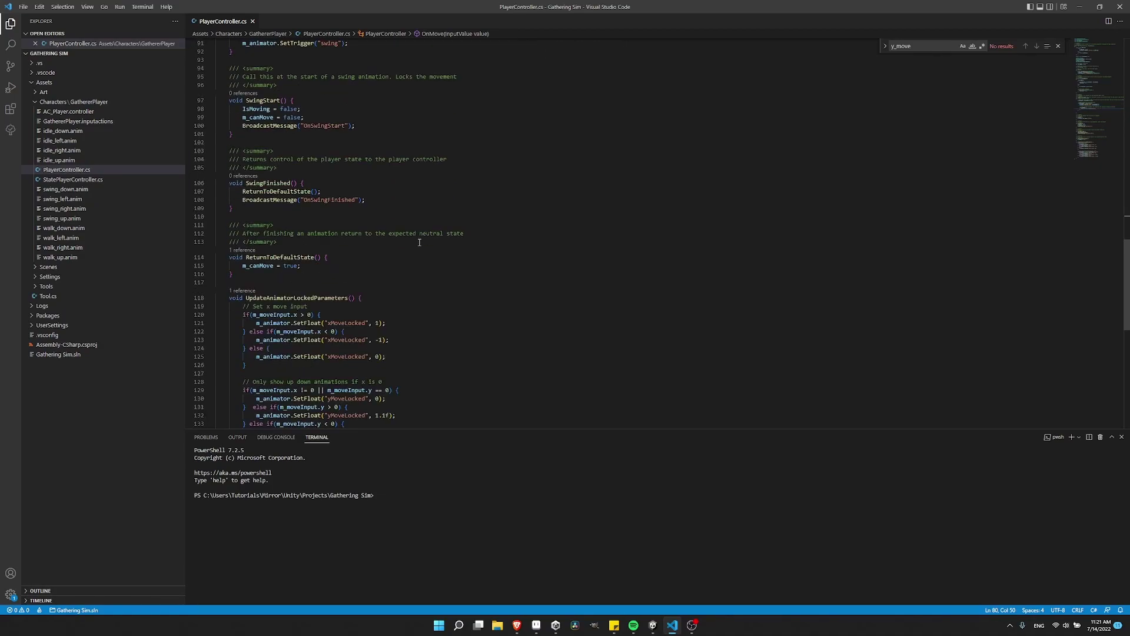
{"action": "left_click_drag", "start_coordinate": [376, 190], "coordinate": [384, 190]}
{"action": "left_click", "coordinate": [388, 189]}
{"action": "left_click_drag", "start_coordinate": [252, 181], "coordinate": [311, 183]}
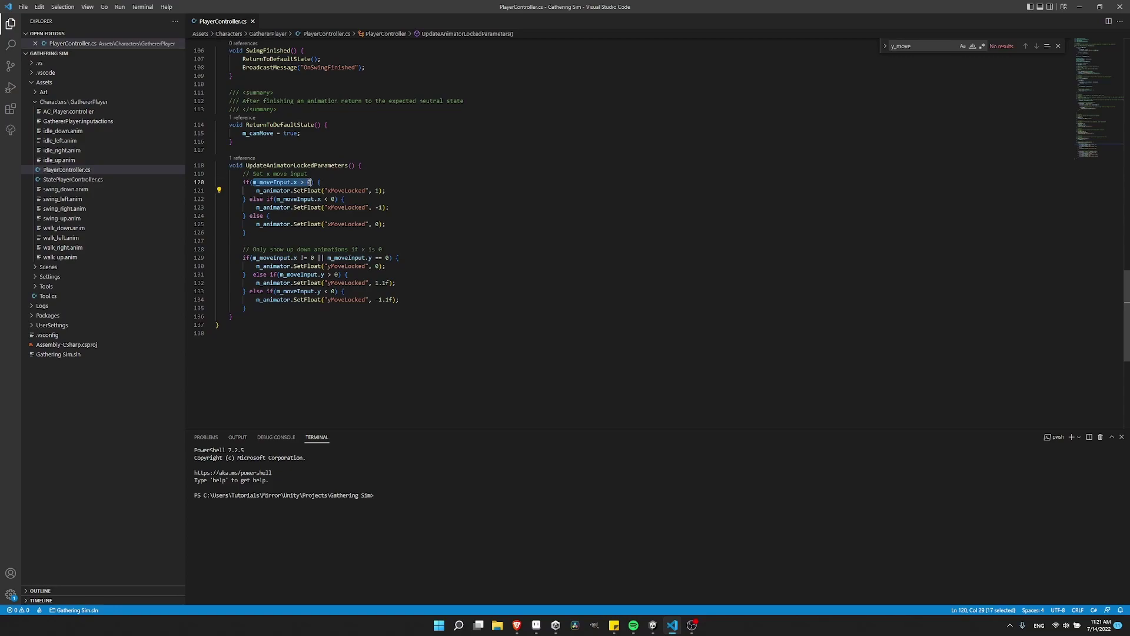
{"action": "double_click", "coordinate": [377, 190]}
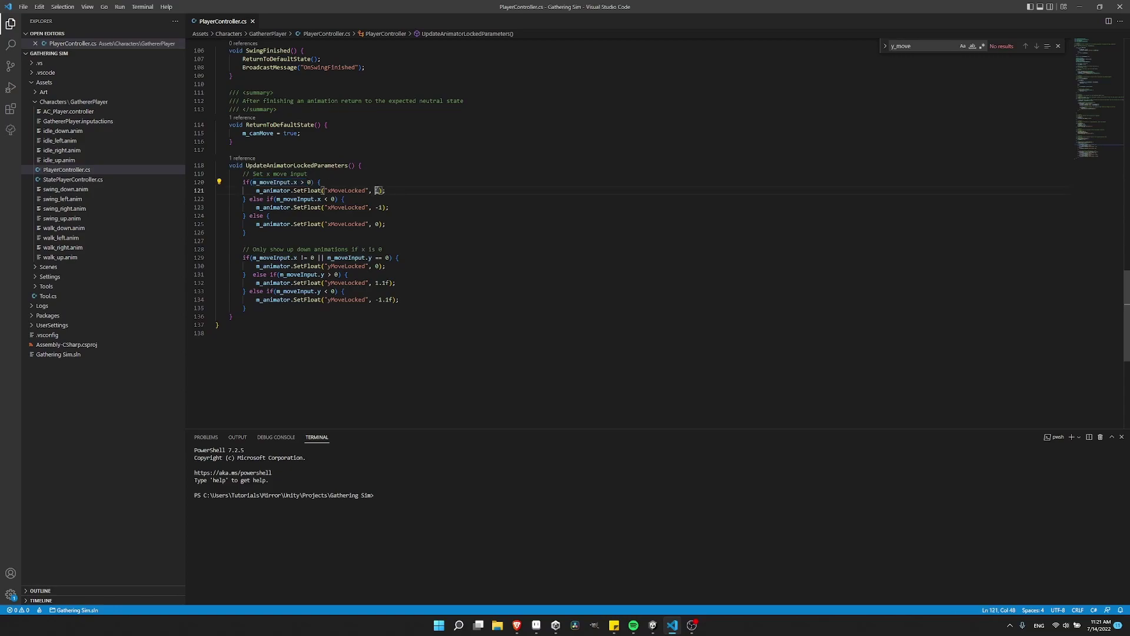
{"action": "left_click_drag", "start_coordinate": [317, 199], "coordinate": [380, 224]}
{"action": "left_click", "coordinate": [353, 199]}
{"action": "left_click", "coordinate": [380, 216]}
{"action": "left_click", "coordinate": [412, 229]}
Examine the yMoveLocked values and the m_moveInput.x != 0 condition that limits the up and down animations
{"action": "left_click_drag", "start_coordinate": [375, 283], "coordinate": [390, 284]}
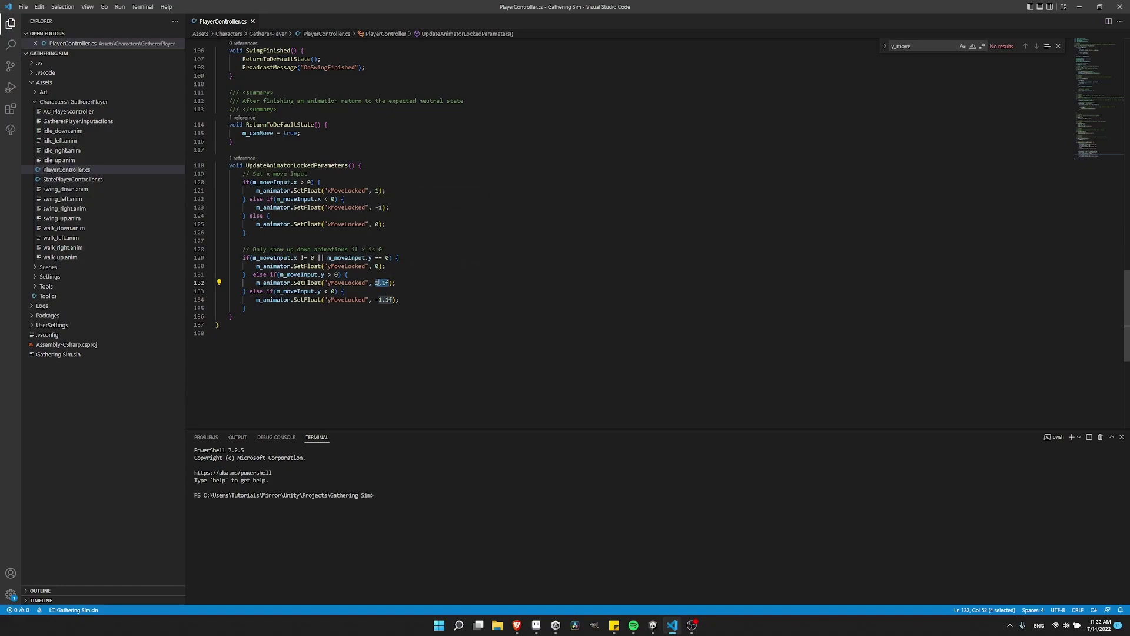
{"action": "left_click", "coordinate": [311, 207]}
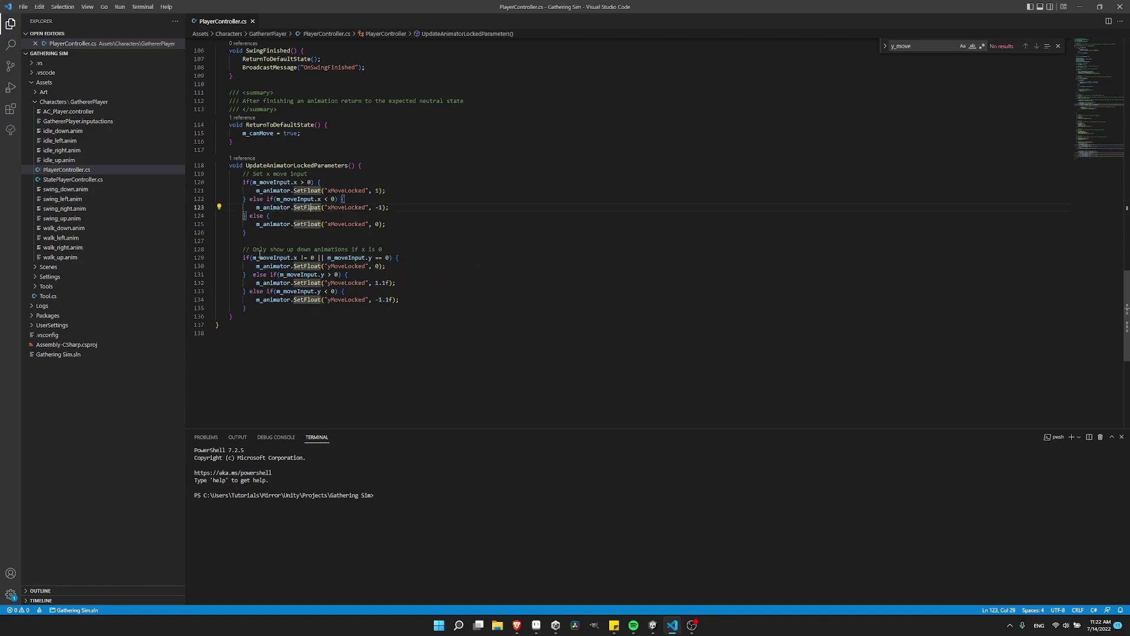
{"action": "left_click_drag", "start_coordinate": [252, 258], "coordinate": [314, 258]}
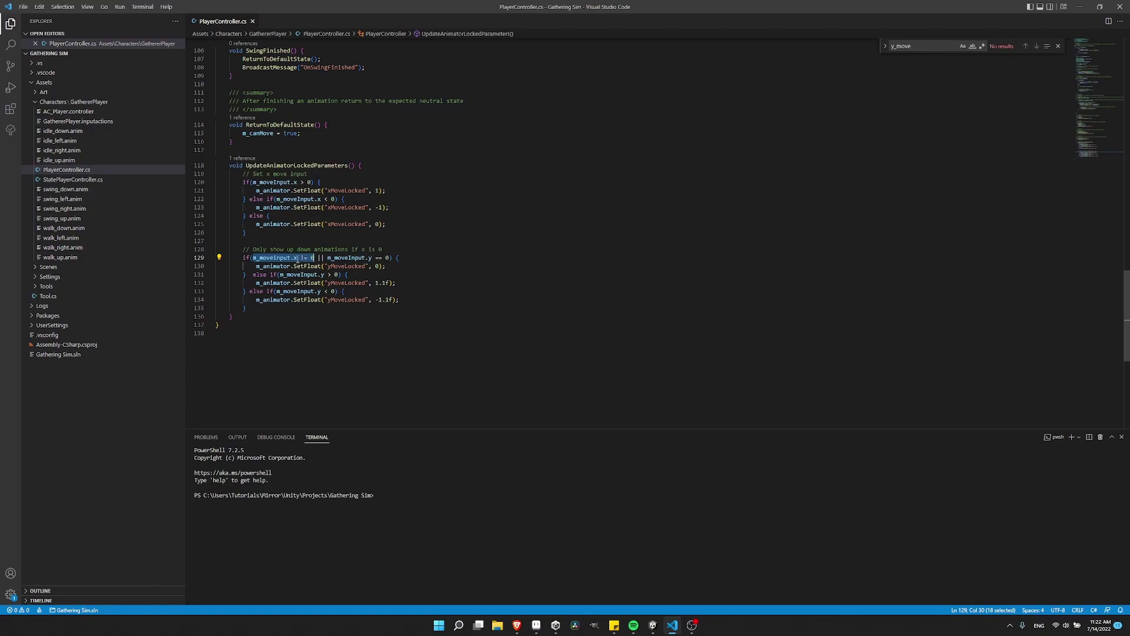
{"action": "left_click_drag", "start_coordinate": [314, 257], "coordinate": [301, 257]}
{"action": "left_click", "coordinate": [303, 257]}
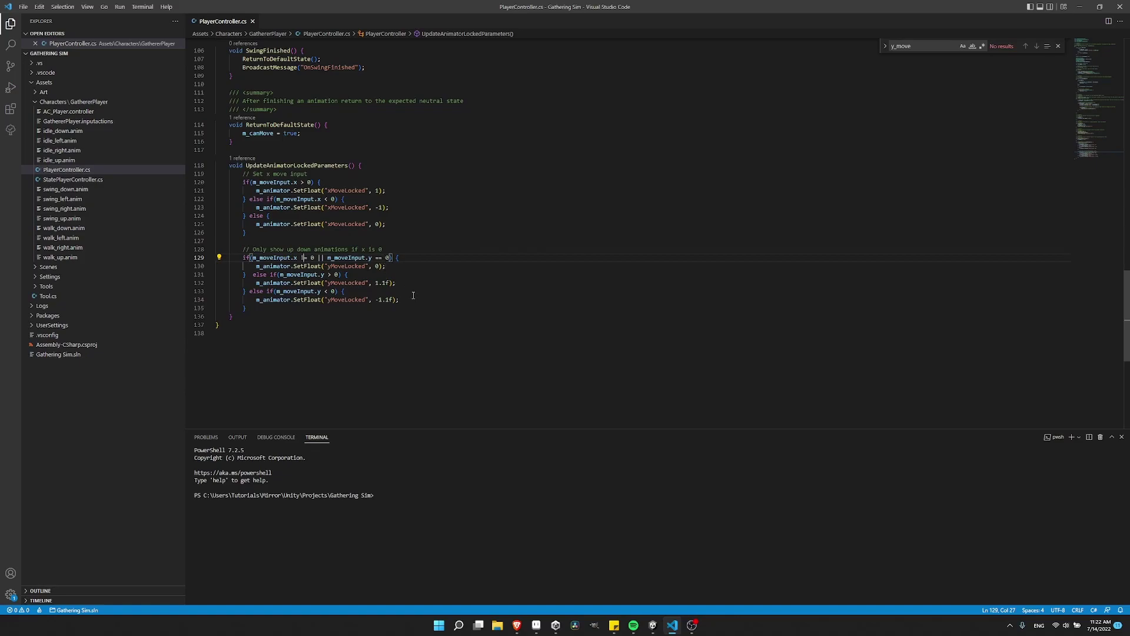
Switch to Unity, inspect the Walk state's blend tree from the Base Layer, and return to the Base Layer
{"action": "key", "text": "alt+Tab"}
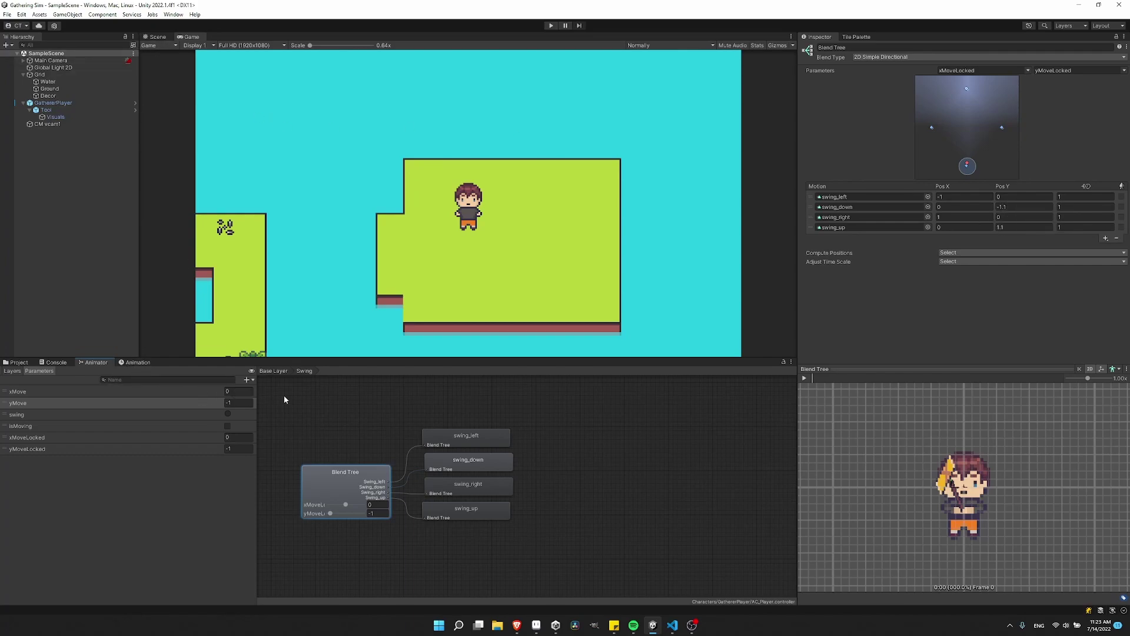
{"action": "left_click", "coordinate": [284, 371]}
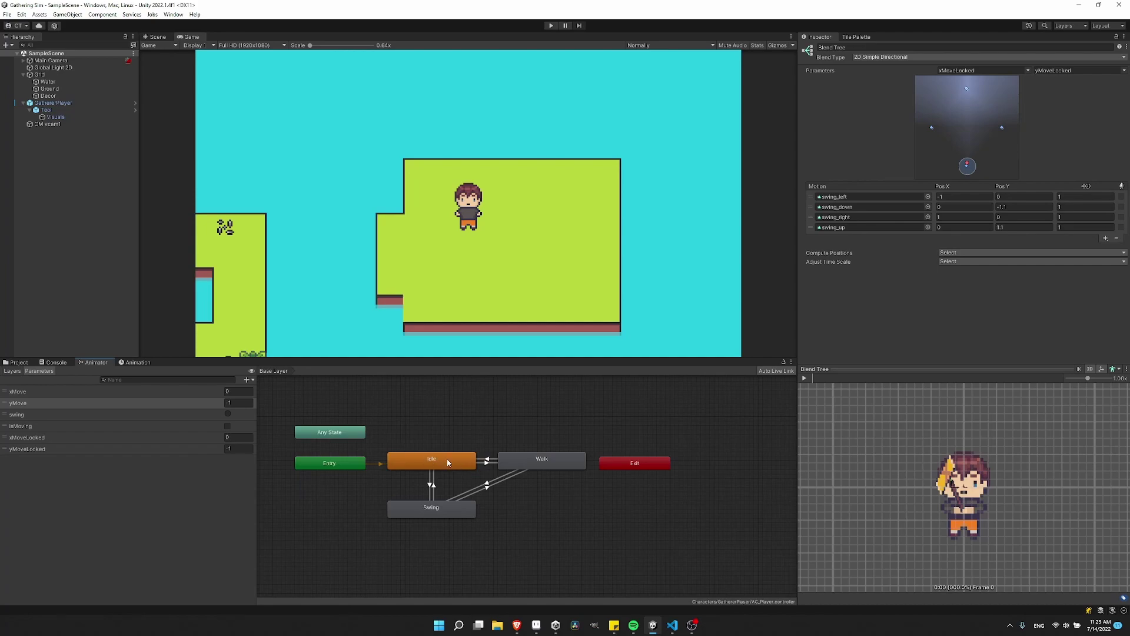
{"action": "double_click", "coordinate": [514, 459]}
{"action": "left_click", "coordinate": [474, 478]}
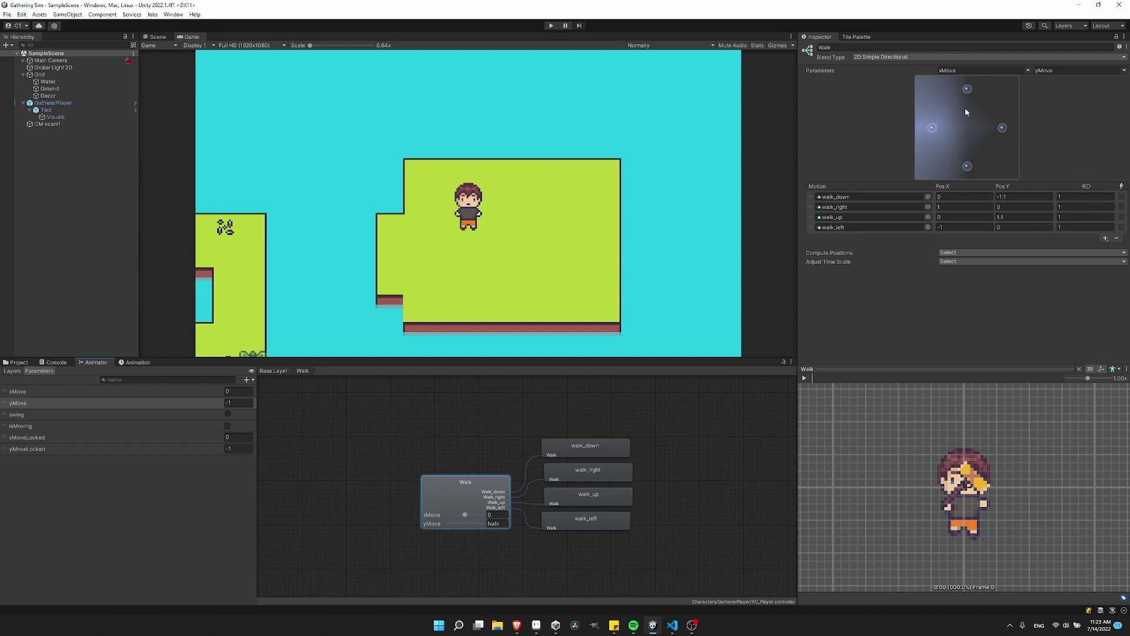
{"action": "left_click", "coordinate": [273, 370]}
Start Play mode and test the tool swing while facing left, up, down and right
{"action": "key", "text": "ctrl+p"}
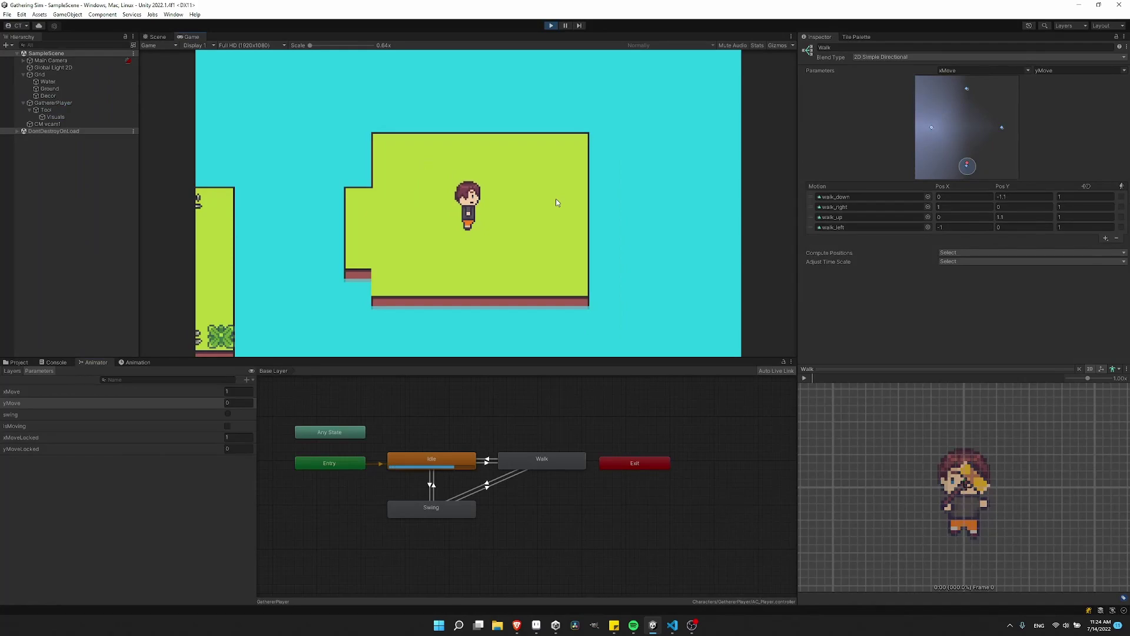
{"action": "key", "text": "a"}
{"action": "left_click", "coordinate": [556, 199]}
{"action": "key", "text": "w"}
{"action": "left_click", "coordinate": [557, 200]}
{"action": "key", "text": "s"}
{"action": "left_click", "coordinate": [556, 200]}
{"action": "key", "text": "d"}
{"action": "left_click", "coordinate": [557, 200]}
{"action": "key", "text": "a"}
{"action": "left_click", "coordinate": [556, 200]}
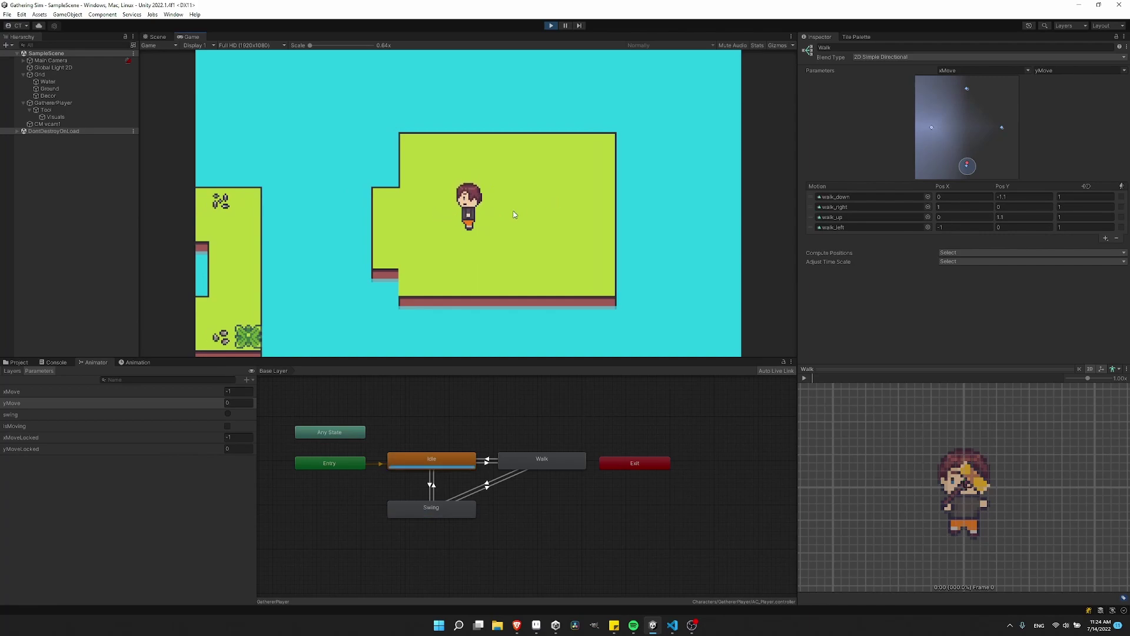
Set the sprite of the Tool's Visuals object to axe_copper from the GatherersExteriorPack Tools art folder
{"action": "left_click", "coordinate": [17, 363]}
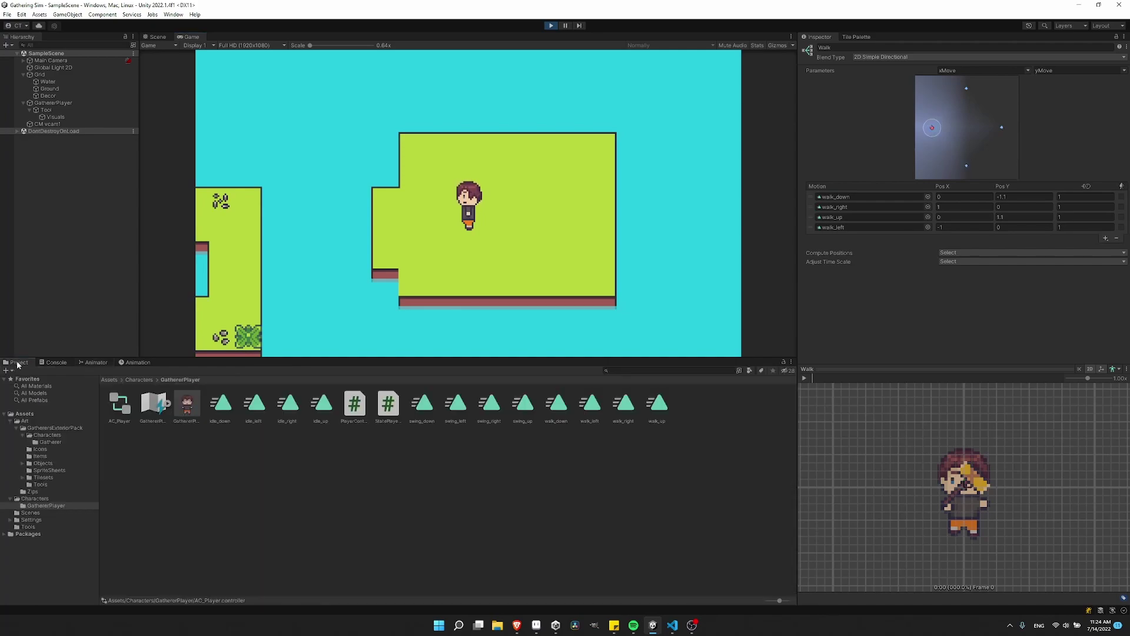
{"action": "left_click", "coordinate": [41, 484]}
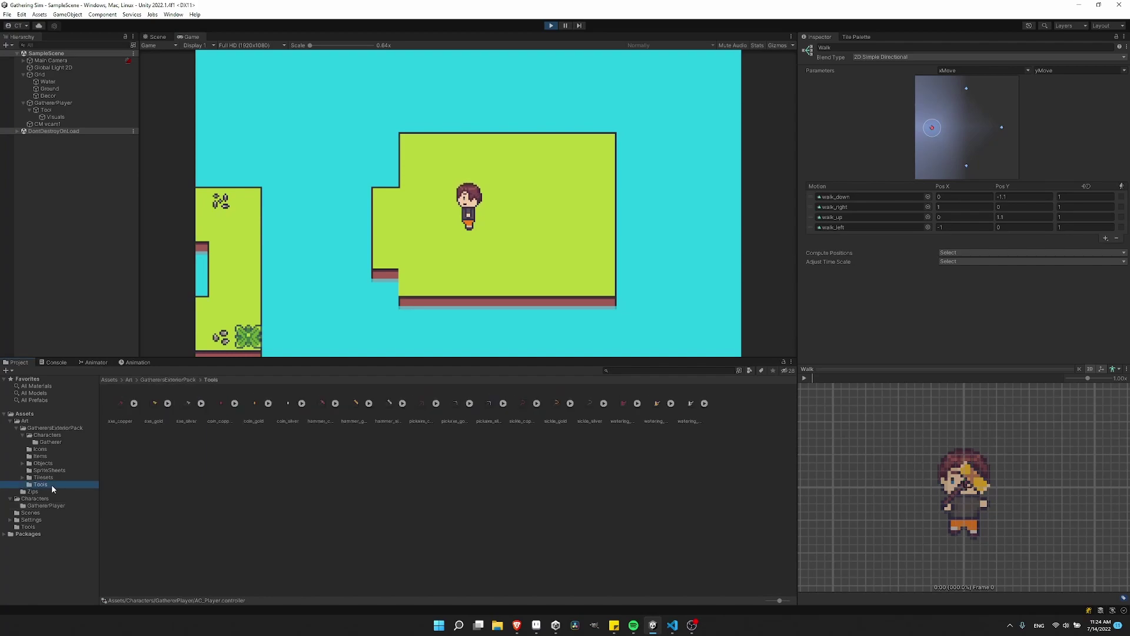
{"action": "left_click", "coordinate": [66, 110]}
{"action": "left_click", "coordinate": [69, 118]}
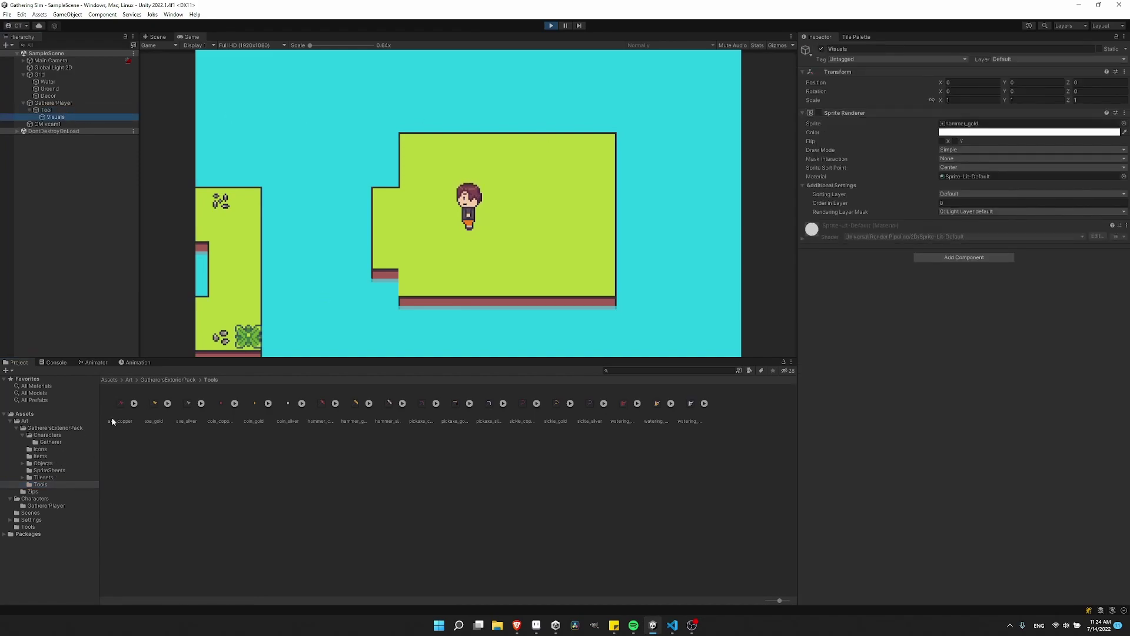
{"action": "left_click_drag", "start_coordinate": [123, 410], "coordinate": [970, 126]}
Move the character in all four directions and swing the copper axe to check each animation
{"action": "left_click", "coordinate": [593, 247]}
{"action": "key", "text": "d"}
{"action": "left_click", "coordinate": [566, 247]}
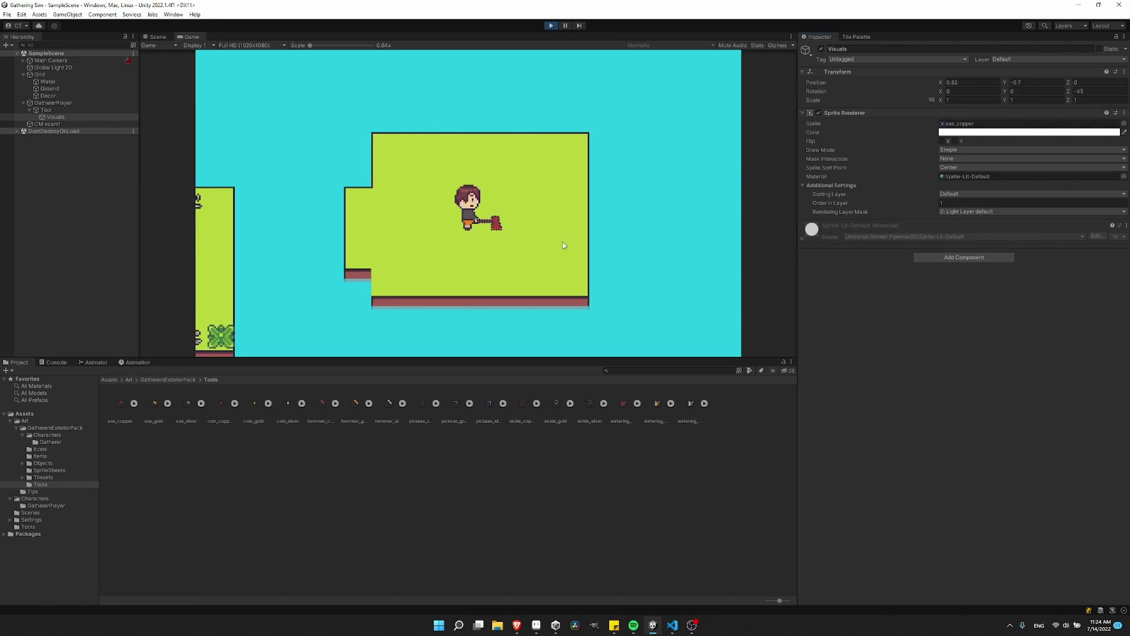
{"action": "key", "text": "w"}
{"action": "left_click", "coordinate": [563, 245]}
{"action": "key", "text": "s"}
{"action": "left_click", "coordinate": [563, 246]}
{"action": "key", "text": "a"}
{"action": "left_click", "coordinate": [563, 246]}
{"action": "key", "text": "d"}
{"action": "left_click", "coordinate": [563, 245]}
{"action": "key", "text": "w"}
{"action": "left_click", "coordinate": [563, 245]}
{"action": "key", "text": "s"}
{"action": "key", "text": "a"}
{"action": "key", "text": "d"}
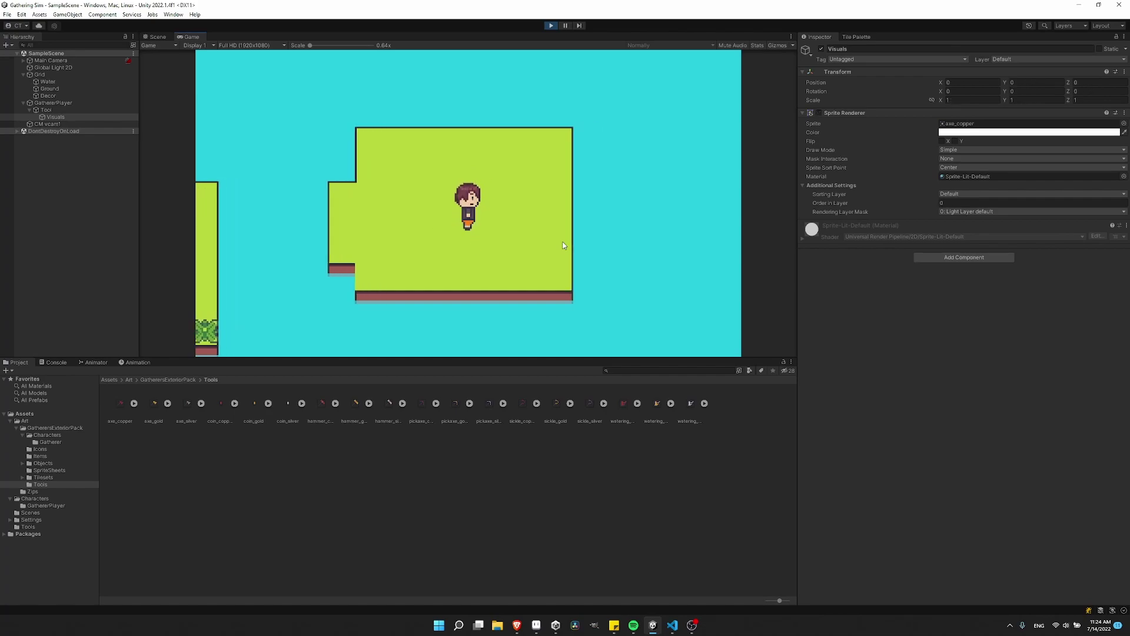
{"action": "key", "text": "w"}
{"action": "key", "text": "s"}
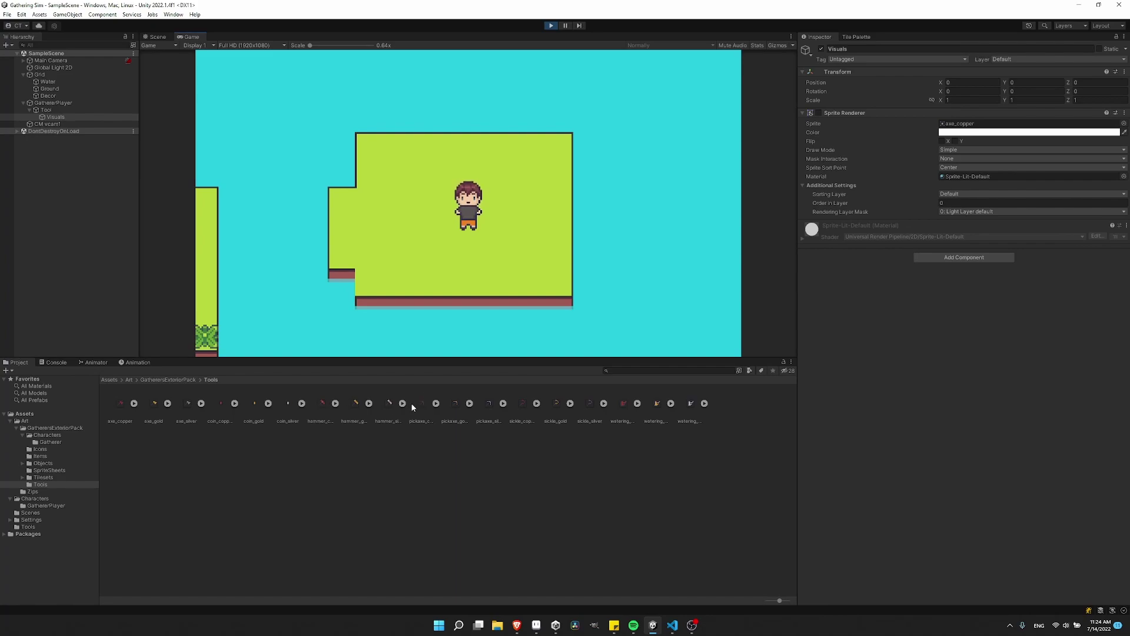
Change the Visuals sprite to pickaxe_copper and test the swing in different directions
{"action": "left_click_drag", "start_coordinate": [422, 407], "coordinate": [958, 124]}
{"action": "left_click", "coordinate": [514, 239]}
{"action": "key", "text": "w"}
{"action": "key", "text": "a"}
{"action": "left_click", "coordinate": [514, 239]}
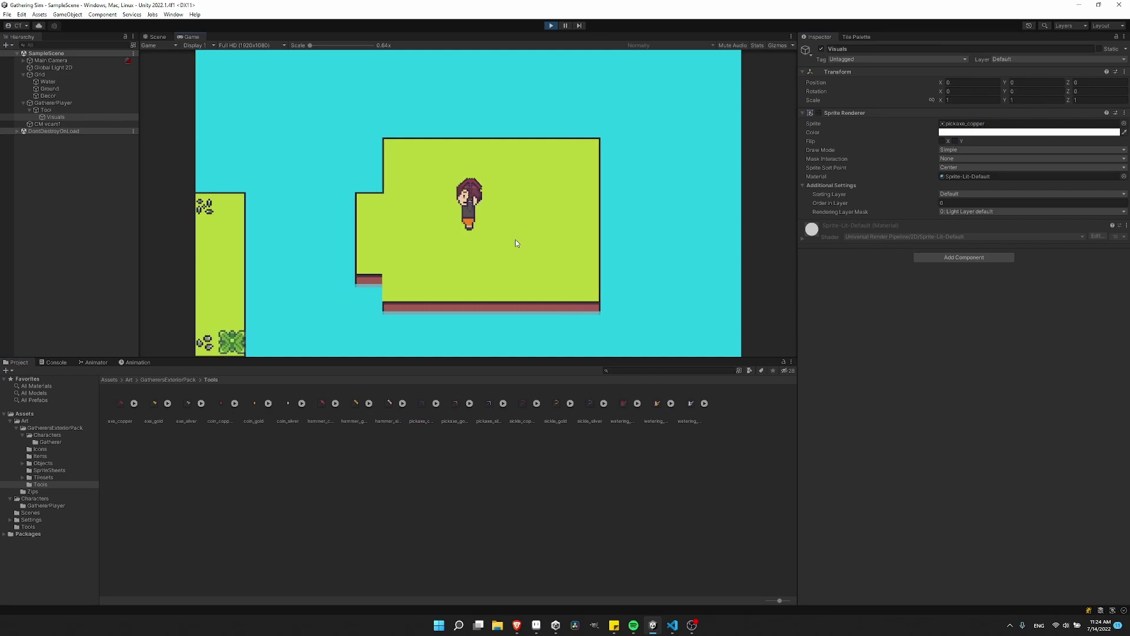
{"action": "key", "text": "d"}
{"action": "left_click", "coordinate": [514, 239]}
{"action": "key", "text": "w"}
{"action": "key", "text": "s"}
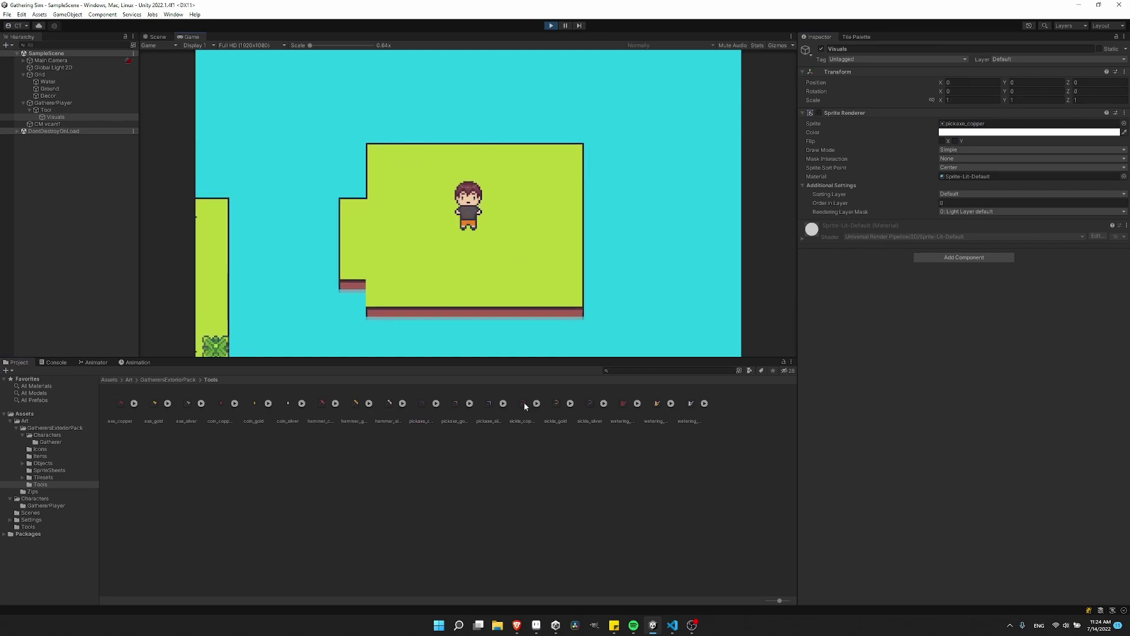
Change the Visuals sprite to sickle_copper and test the swing facing right, left and down
{"action": "left_click_drag", "start_coordinate": [525, 404], "coordinate": [995, 125]}
{"action": "key", "text": "d"}
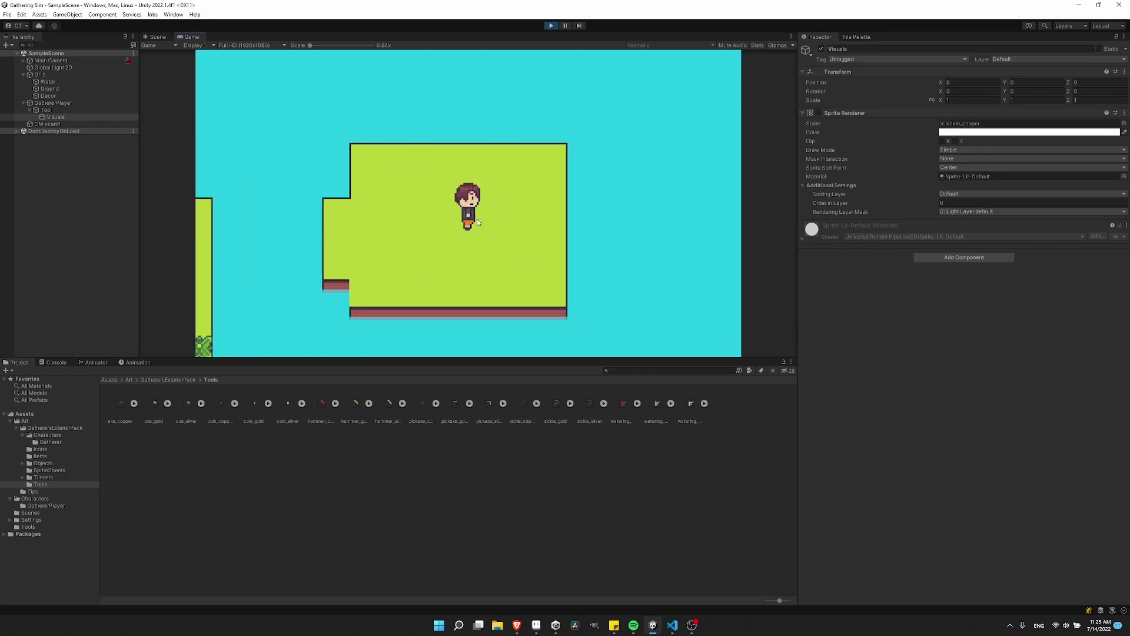
{"action": "left_click", "coordinate": [495, 224]}
{"action": "key", "text": "a"}
{"action": "left_click", "coordinate": [495, 274]}
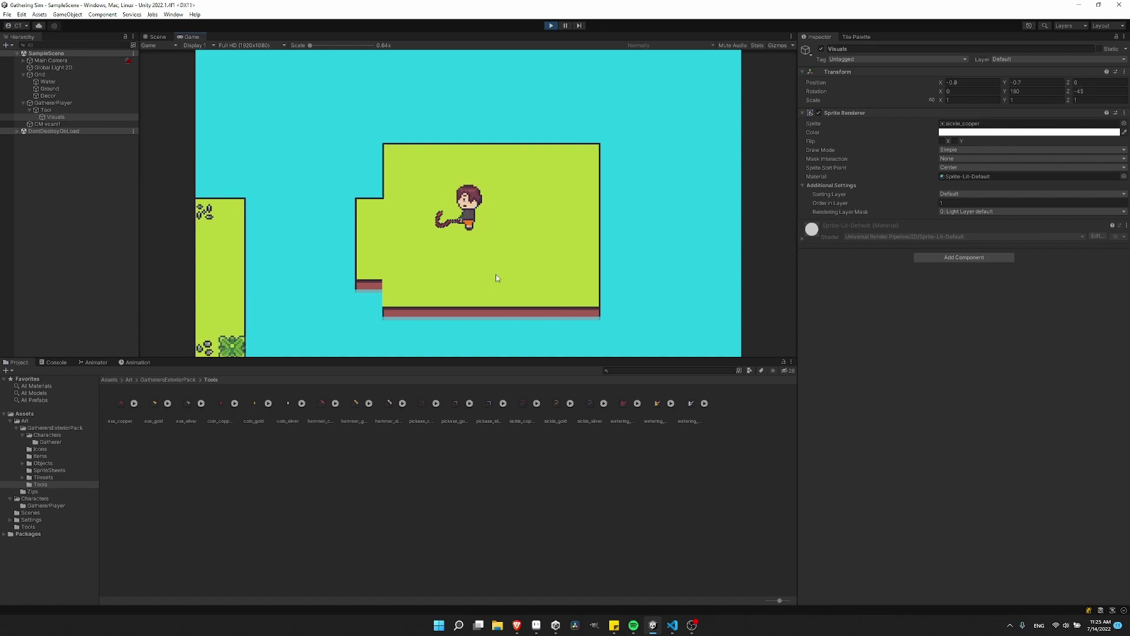
{"action": "key", "text": "s"}
{"action": "left_click", "coordinate": [470, 241]}
{"action": "key", "text": "d"}
{"action": "left_click", "coordinate": [469, 236]}
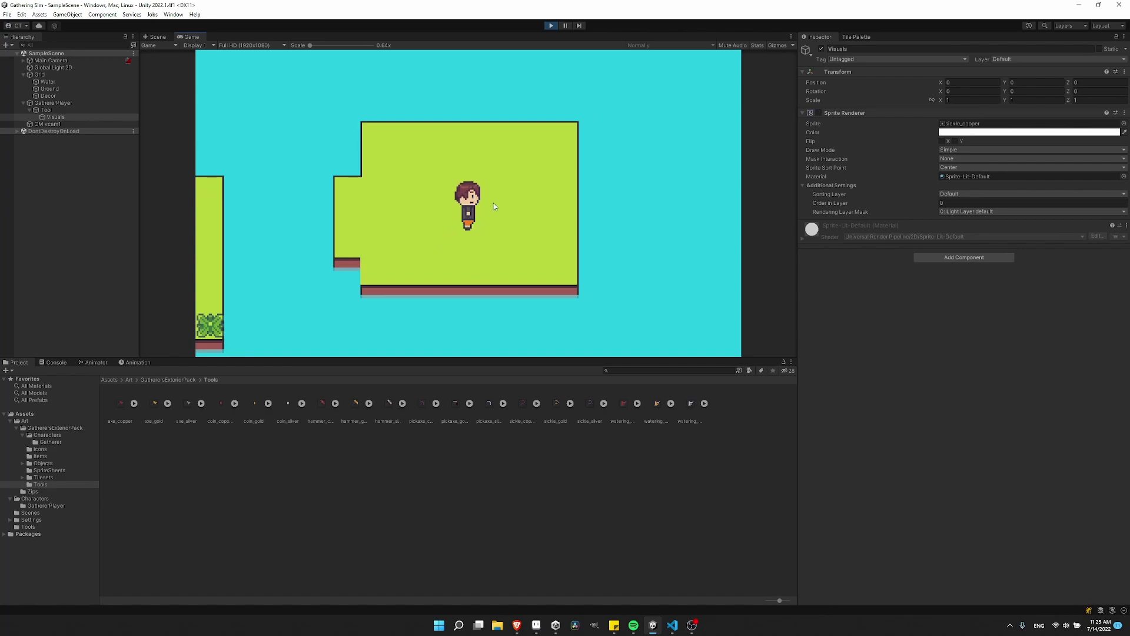
{"action": "left_click", "coordinate": [487, 197]}
Change the Visuals sprite to watering_can_copper and test its swing facing right, left and down
{"action": "key", "text": "4"}
{"action": "left_click", "coordinate": [563, 217]}
{"action": "left_click", "coordinate": [562, 218]}
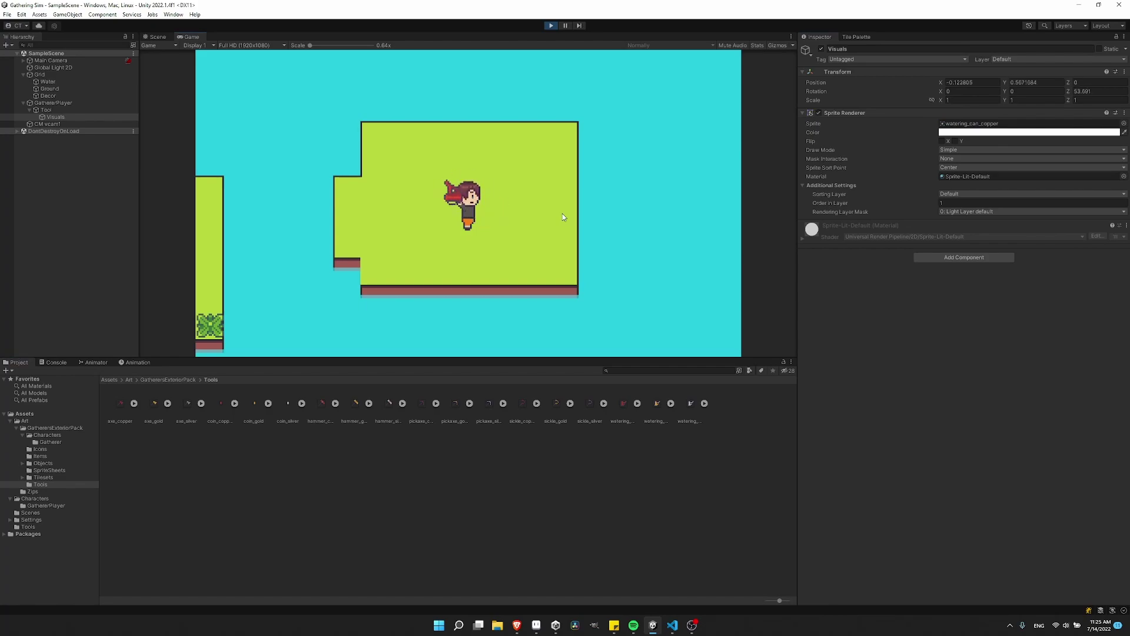
{"action": "key", "text": "a"}
{"action": "left_click", "coordinate": [471, 206]}
{"action": "key", "text": "w"}
{"action": "key", "text": "s"}
{"action": "left_click", "coordinate": [485, 218]}
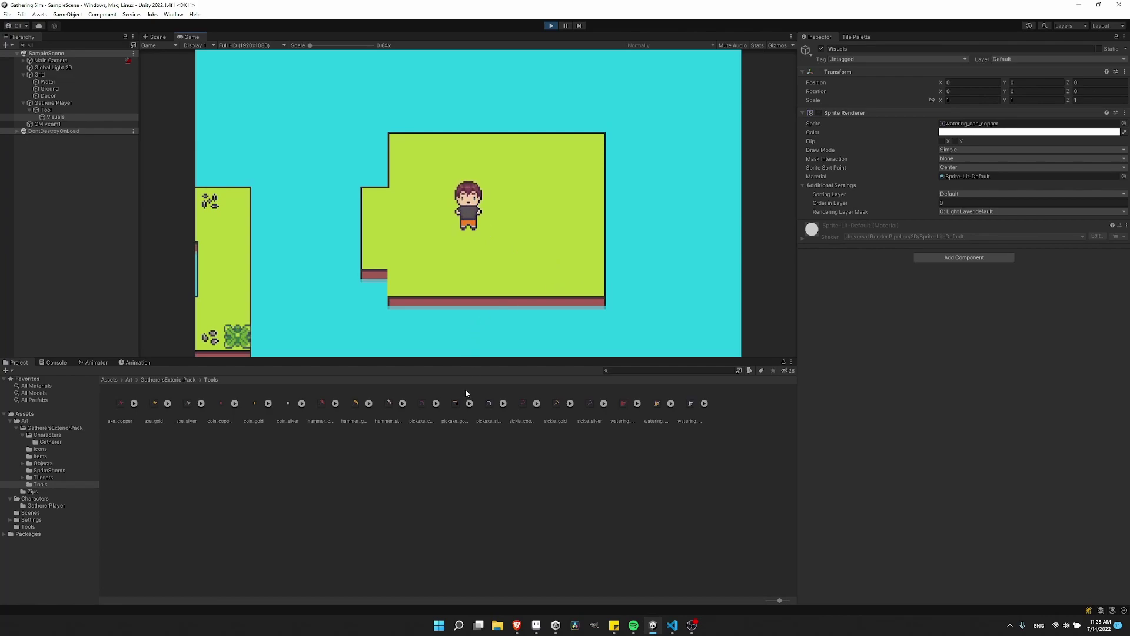
Swap the Visuals sprite to pickaxe_gold and the silver hammer, ending with axe_gold
{"action": "left_click_drag", "start_coordinate": [455, 404], "coordinate": [972, 123]}
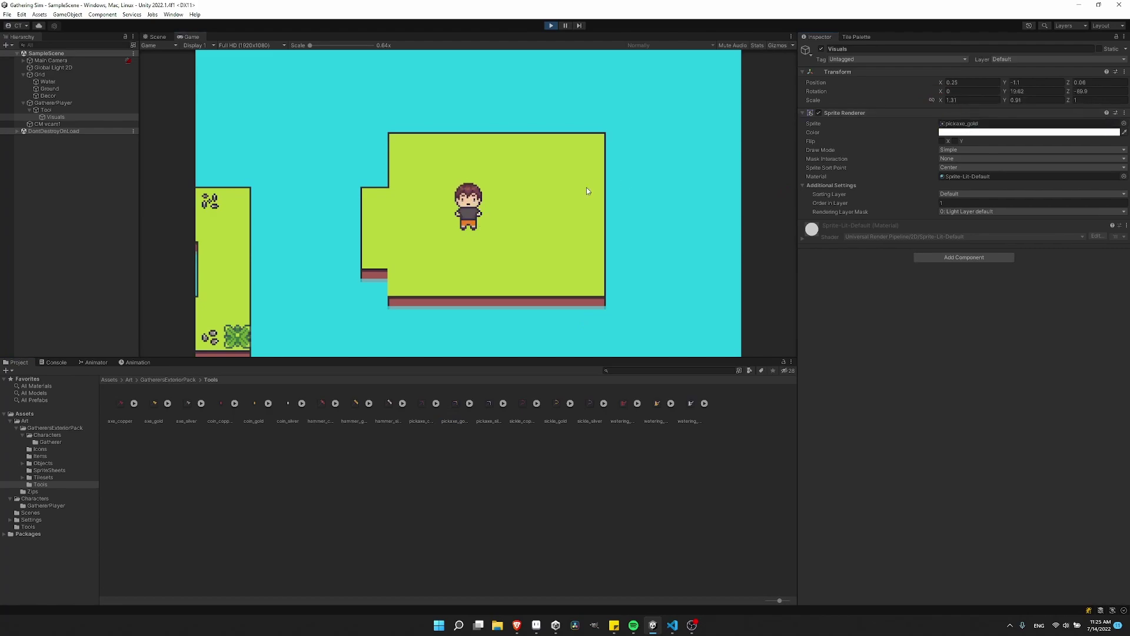
{"action": "left_click_drag", "start_coordinate": [390, 403], "coordinate": [978, 125]}
{"action": "left_click_drag", "start_coordinate": [150, 404], "coordinate": [977, 125]}
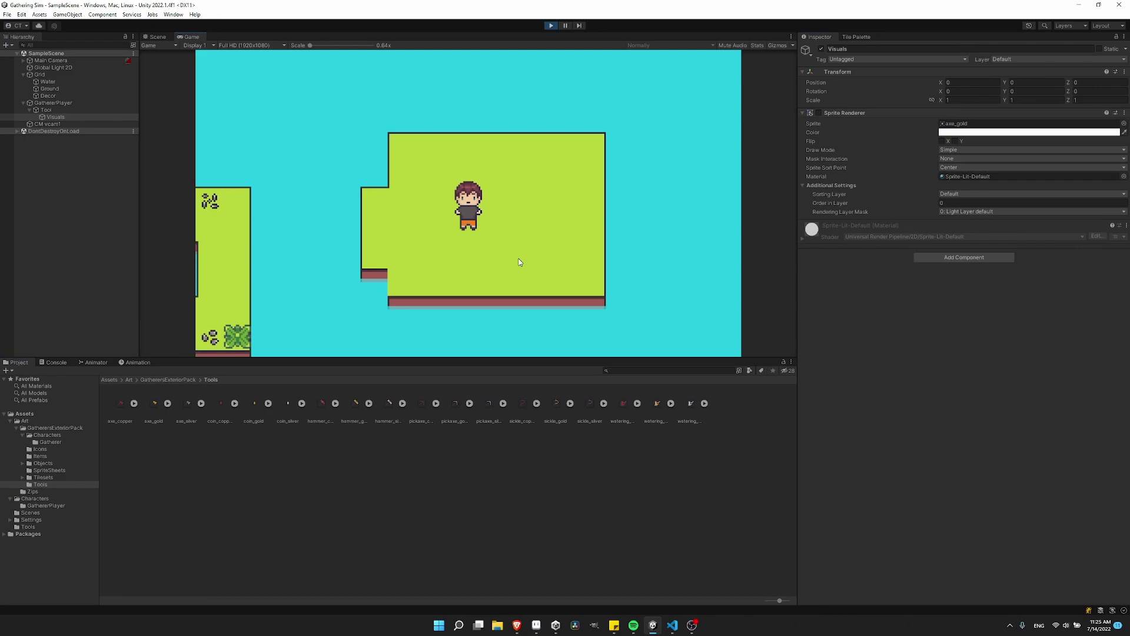
Walk the character up, down, left and right repeatedly with the golden axe assigned
{"action": "key", "text": "w"}
{"action": "key", "text": "s"}
{"action": "key", "text": "d"}
{"action": "key", "text": "a"}
{"action": "key", "text": "w"}
{"action": "key", "text": "s"}
{"action": "key", "text": "a"}
{"action": "key", "text": "d"}
{"action": "key", "text": "w"}
{"action": "key", "text": "s"}
{"action": "key", "text": "s"}
{"action": "key", "text": "a"}
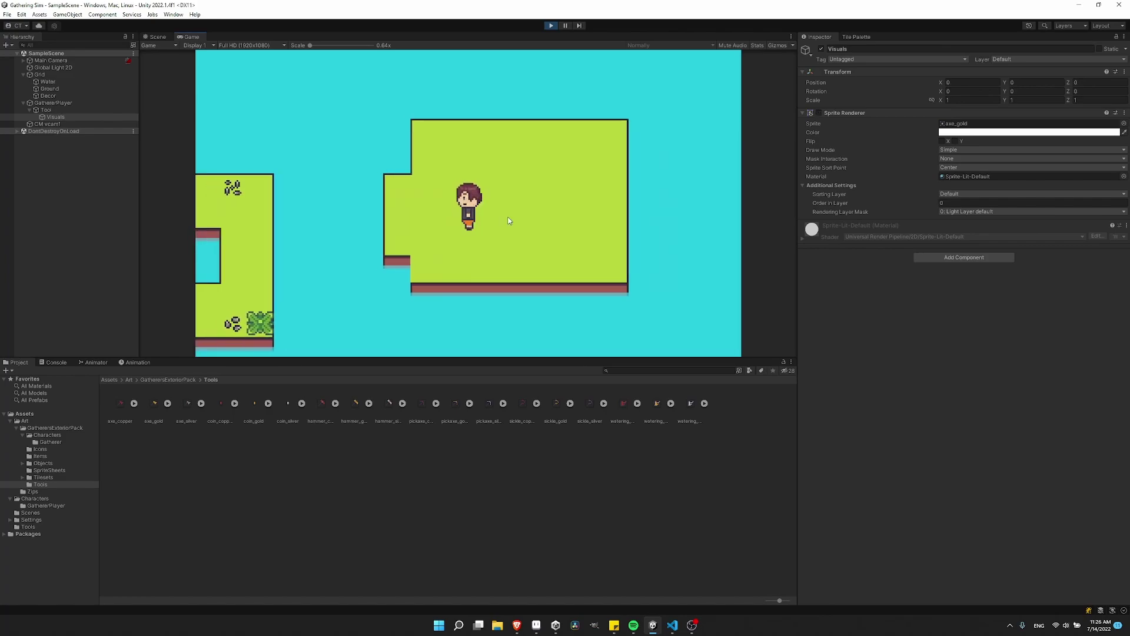
Turn the character alternately left and right, swinging the golden axe to check both side animations
{"action": "key", "text": "a"}
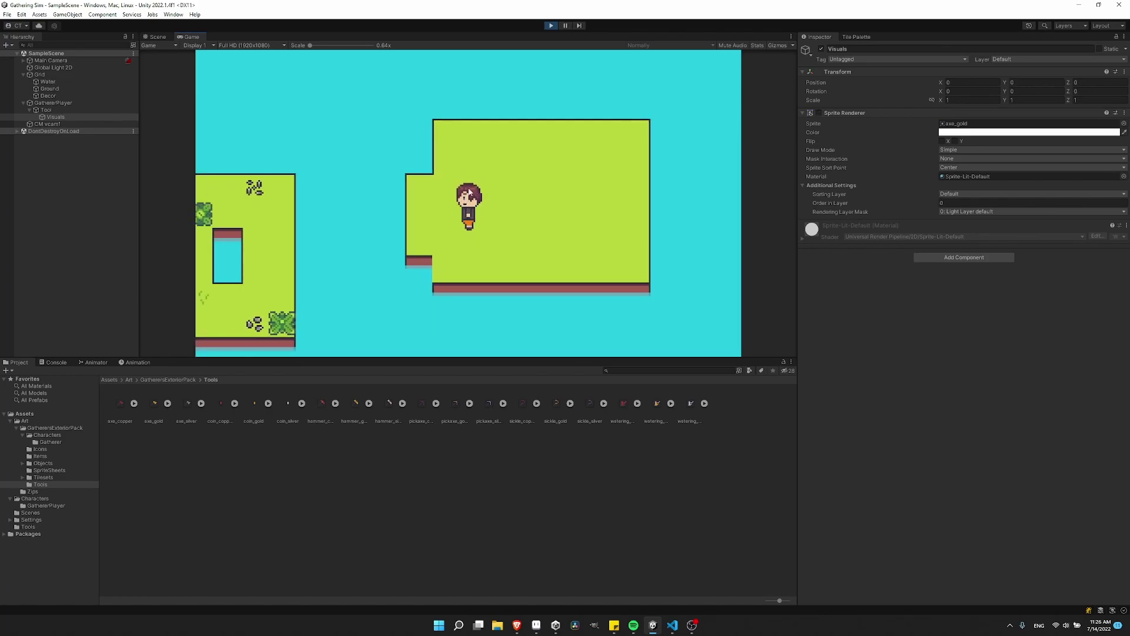
{"action": "left_click", "coordinate": [477, 212]}
{"action": "key", "text": "d"}
{"action": "key", "text": "a"}
{"action": "key", "text": "d"}
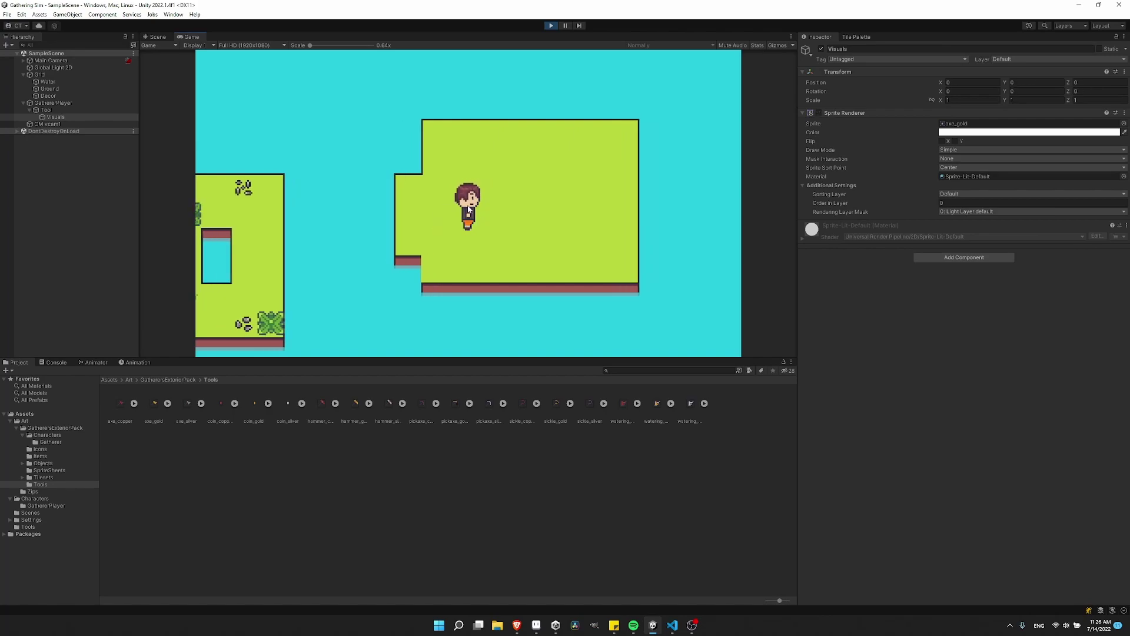
{"action": "key", "text": "a"}
{"action": "left_click", "coordinate": [500, 244]}
{"action": "key", "text": "d"}
{"action": "left_click", "coordinate": [489, 186]}
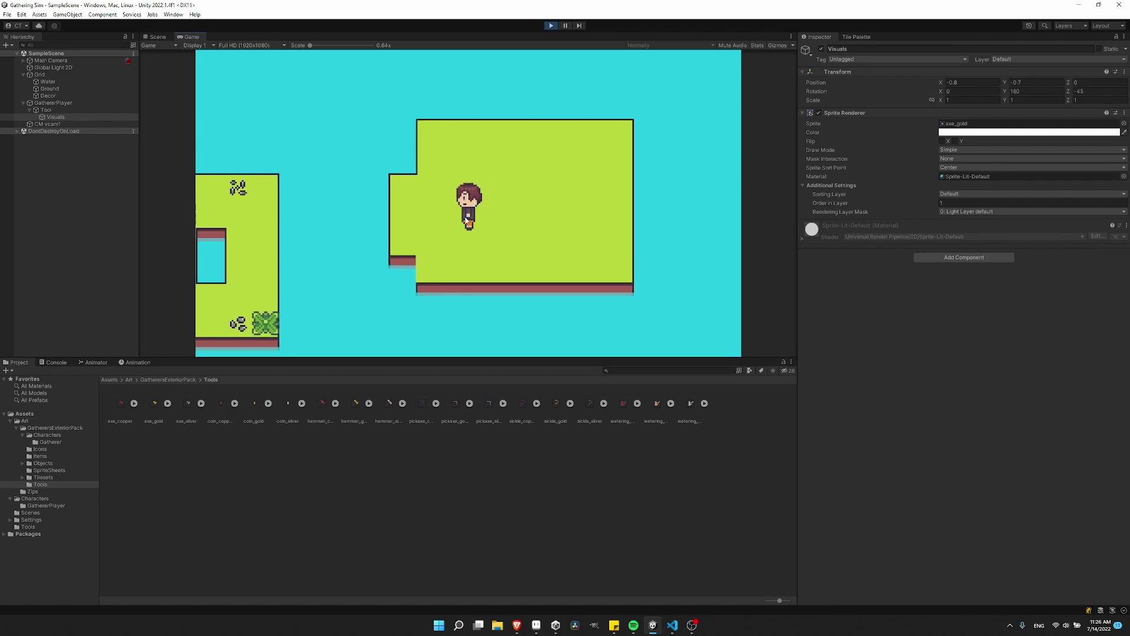
{"action": "key", "text": "d"}
{"action": "key", "text": "a"}
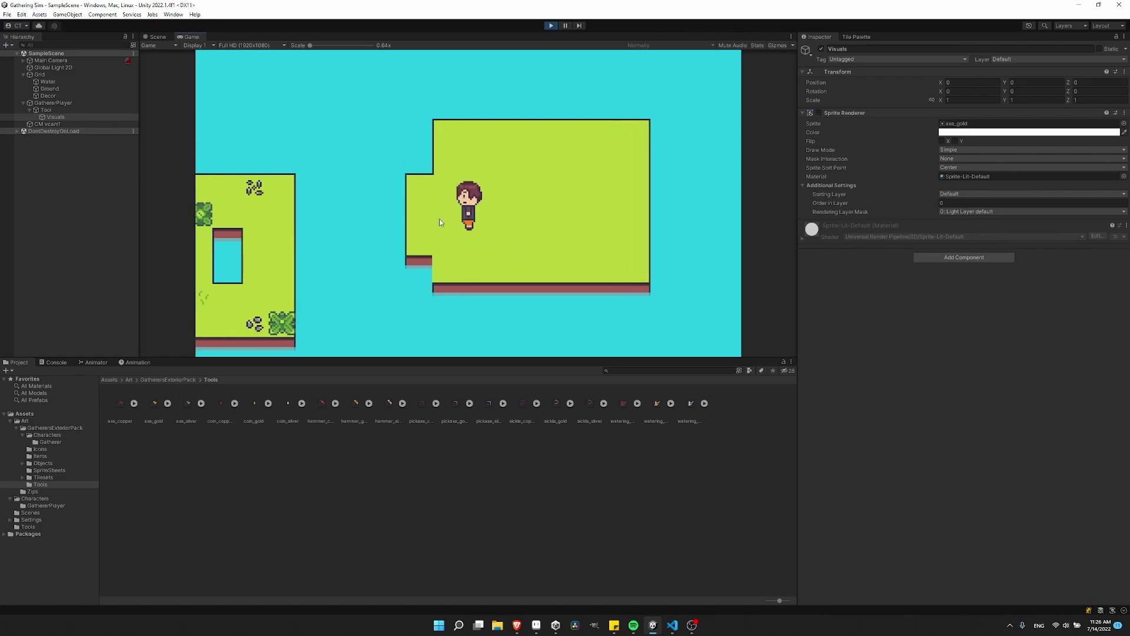
Walk the character across the island to its western edge and back to its eastern edge
{"action": "key", "text": "d"}
{"action": "key", "text": "a"}
{"action": "key", "text": "a"}
{"action": "key", "text": "w"}
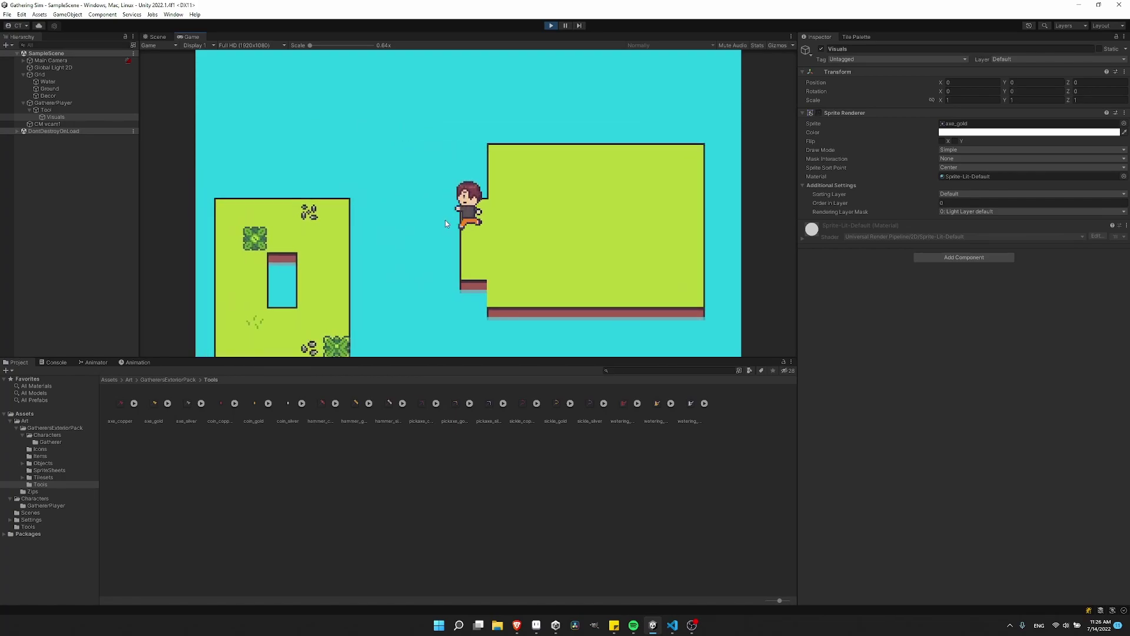
{"action": "key", "text": "d"}
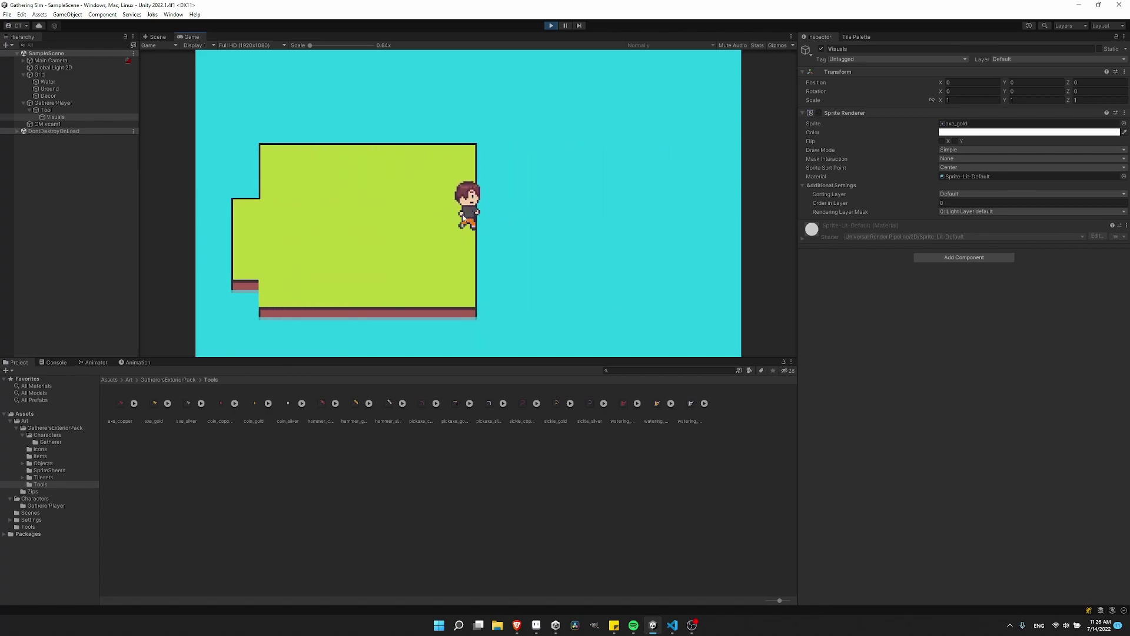
Walk the character back west across the island, turning it up, right and left along the way
{"action": "key", "text": "s"}
{"action": "key", "text": "a"}
{"action": "key", "text": "w"}
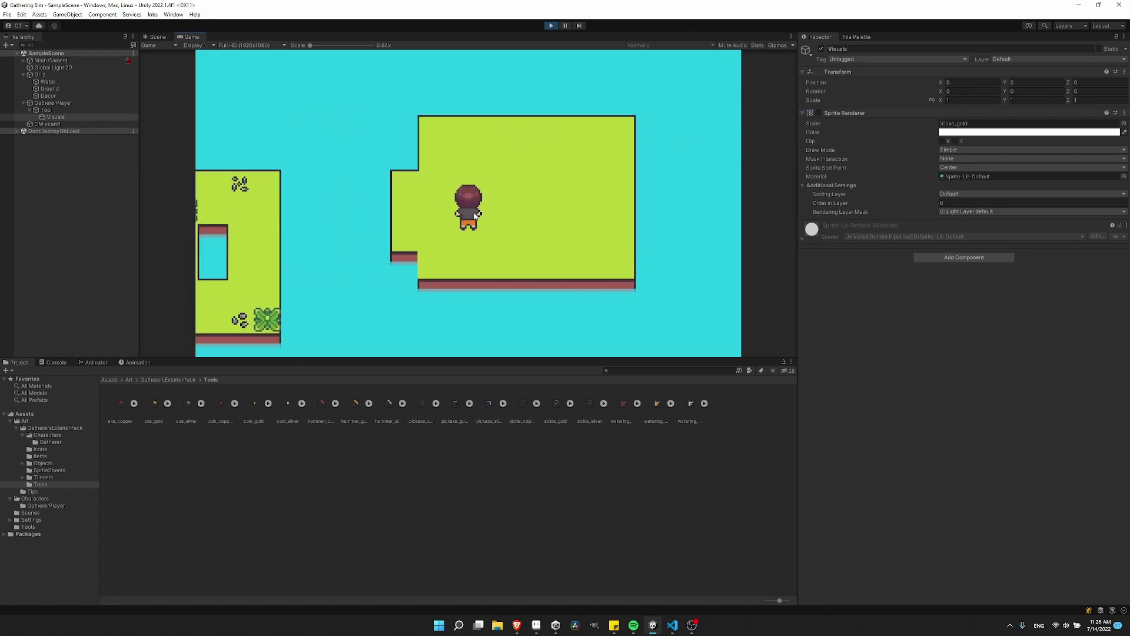
{"action": "key", "text": "d"}
{"action": "key", "text": "a"}
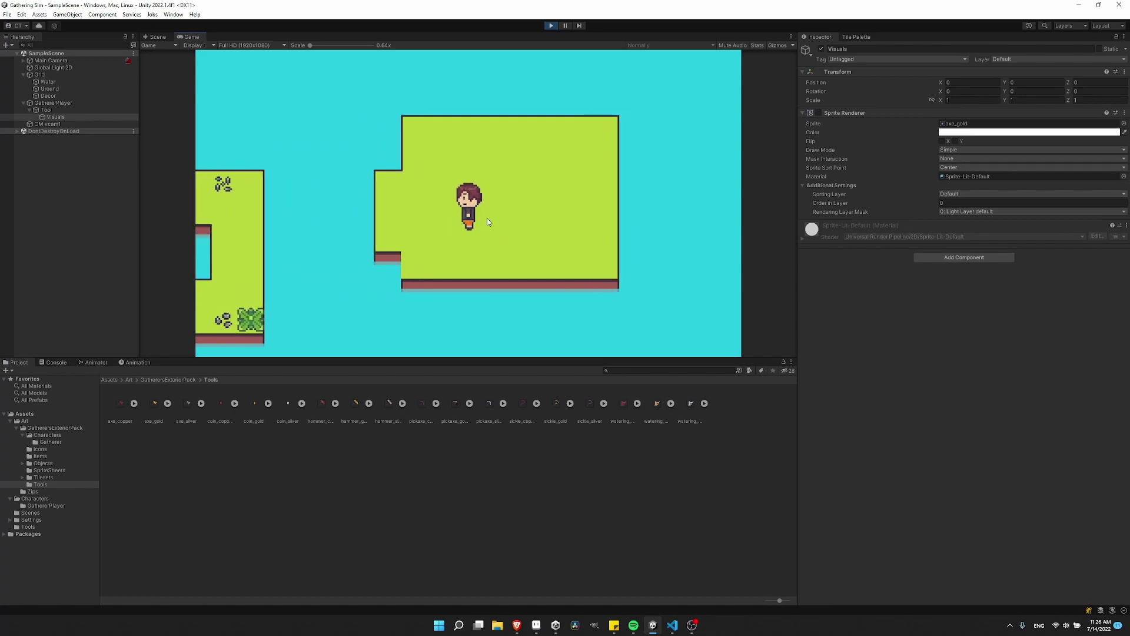
{"action": "key", "text": "a"}
{"action": "key", "text": "a"}
Swing the golden axe near the island's western edge, reversing the character's direction around each swing
{"action": "left_click", "coordinate": [447, 213]}
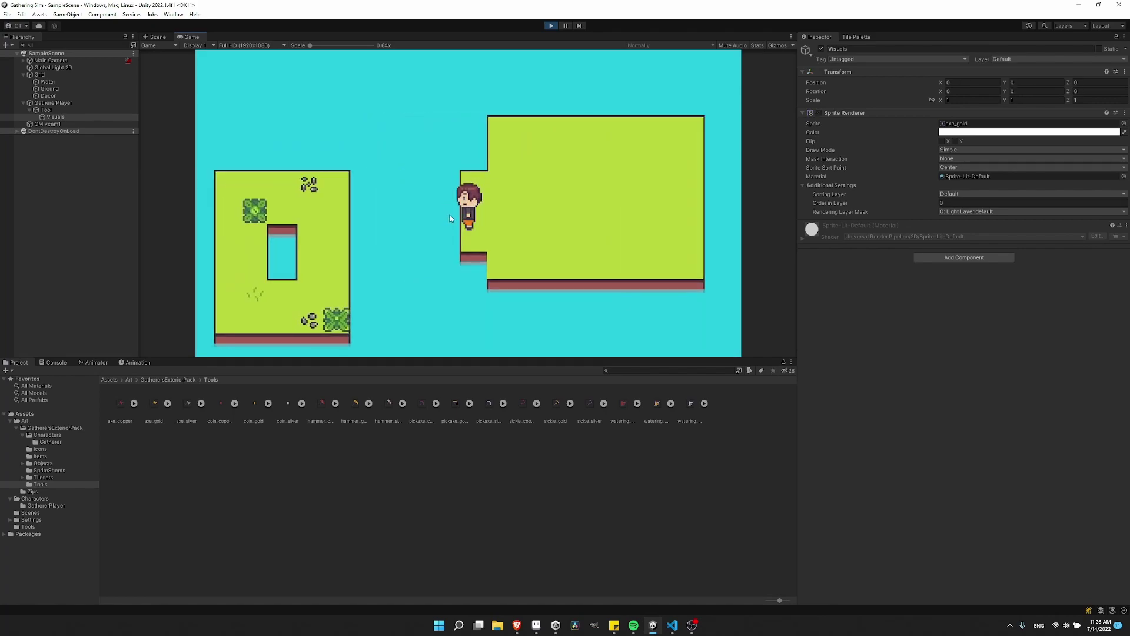
{"action": "left_click", "coordinate": [457, 215]}
{"action": "key", "text": "d"}
{"action": "key", "text": "a"}
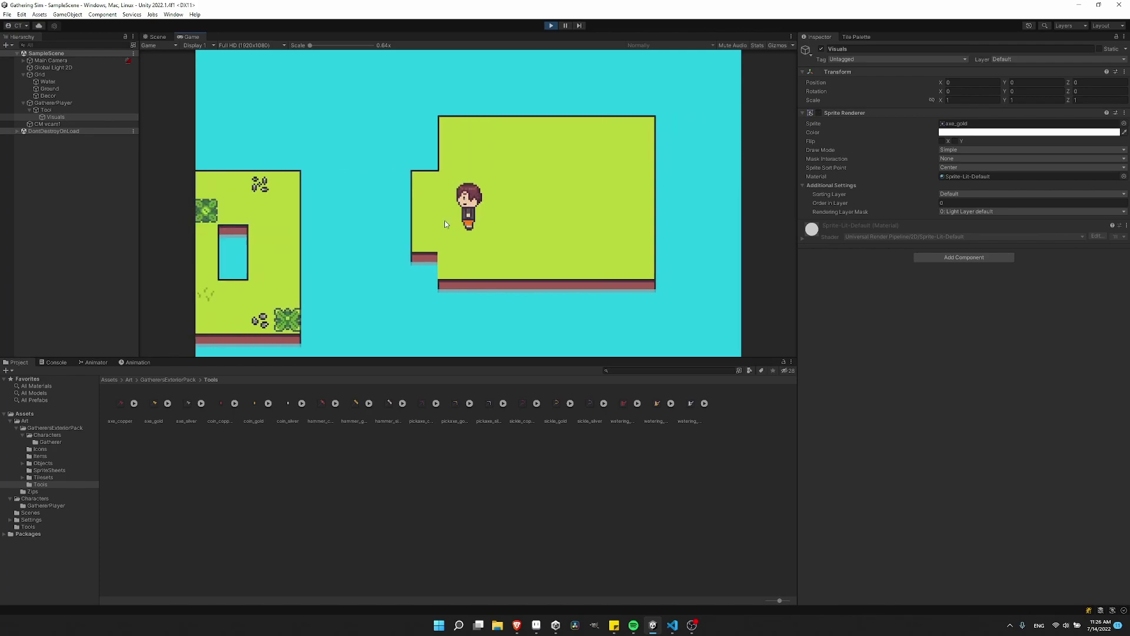
{"action": "left_click", "coordinate": [492, 215]}
{"action": "key", "text": "d"}
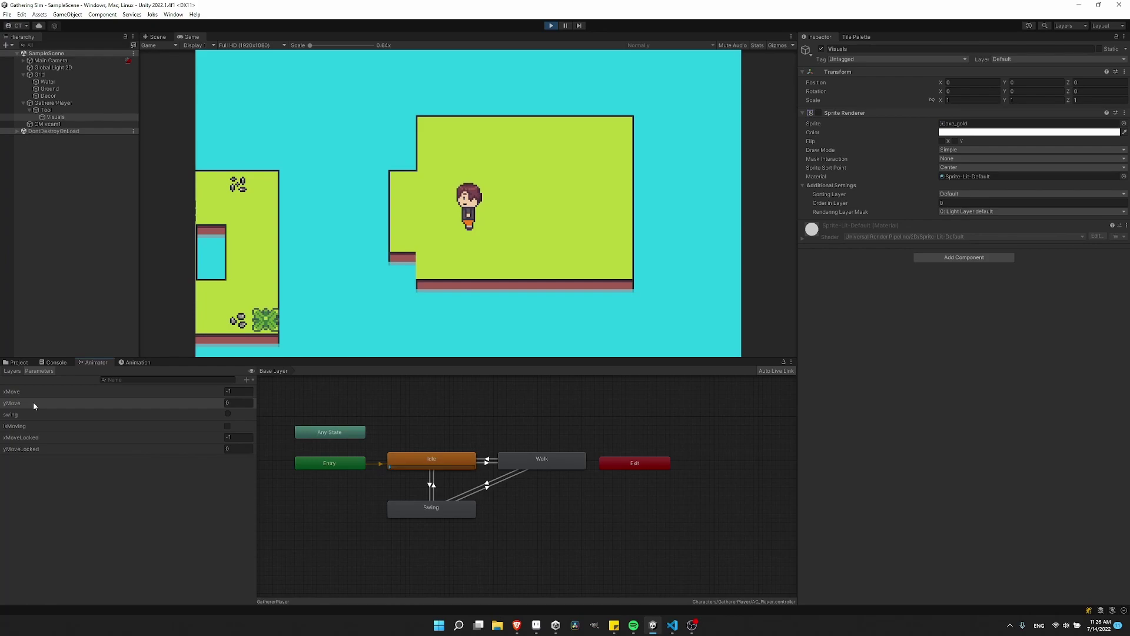
Turn the character left and right while swinging the axe to compare the xMove and xMoveLocked parameters in the Animator
{"action": "left_click", "coordinate": [343, 309]}
{"action": "key", "text": "w"}
{"action": "key", "text": "a"}
{"action": "left_click", "coordinate": [400, 223]}
{"action": "key", "text": "d"}
{"action": "key", "text": "a"}
{"action": "key", "text": "d"}
{"action": "key", "text": "a"}
{"action": "left_click", "coordinate": [400, 223]}
{"action": "key", "text": "d"}
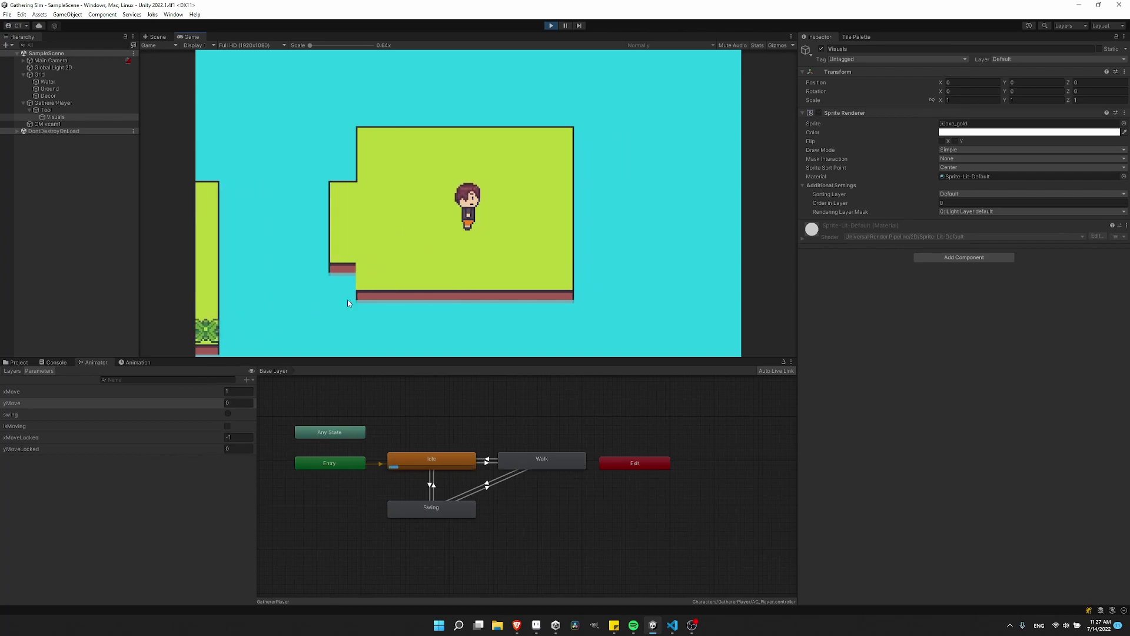
Walk the character in all four directions to check how the locked Animator parameters follow its movement
{"action": "key", "text": "a"}
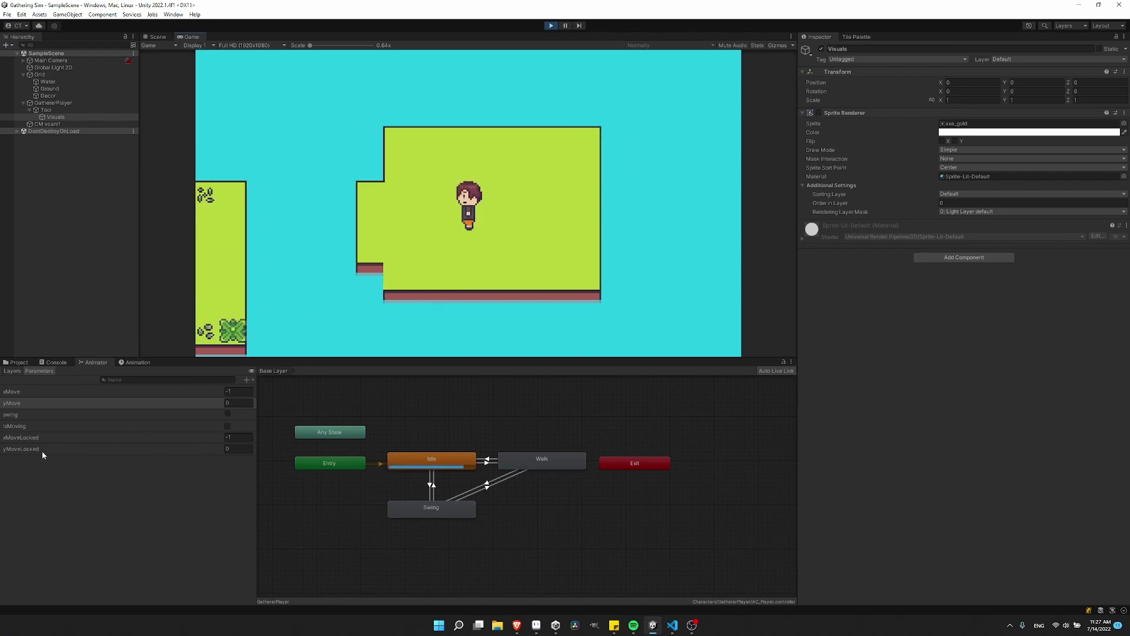
{"action": "key", "text": "s"}
{"action": "key", "text": "w"}
{"action": "key", "text": "a"}
{"action": "key", "text": "s"}
{"action": "key", "text": "d"}
{"action": "key", "text": "a"}
Swing the axe facing left and turn the character right mid-swing to check whether xMoveLocked keeps its direction
{"action": "left_click", "coordinate": [479, 214]}
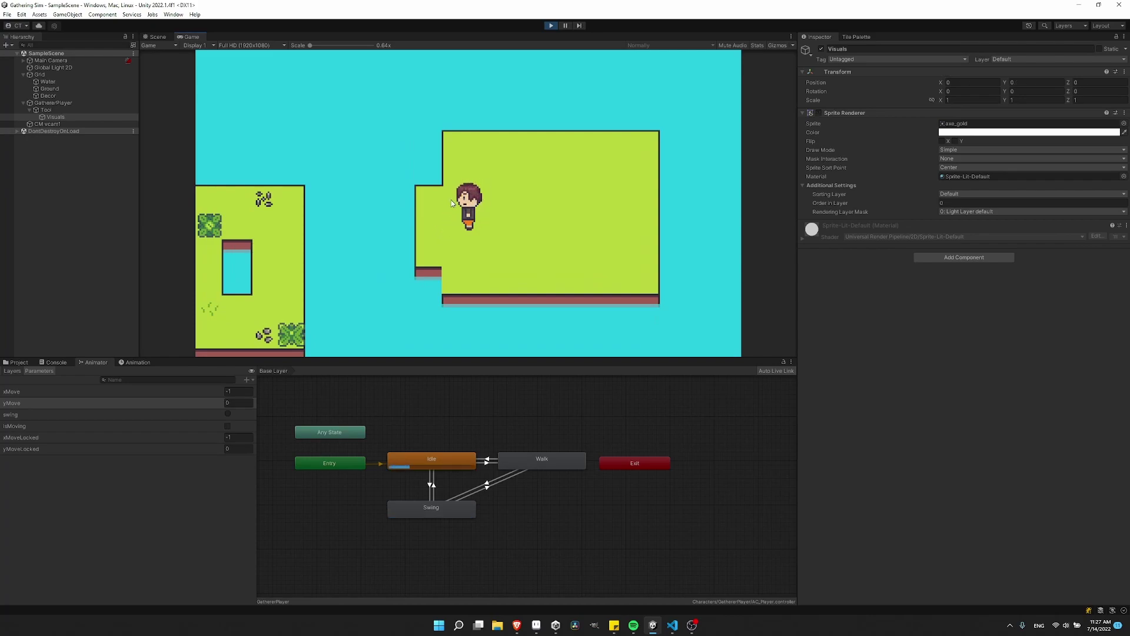
{"action": "key", "text": "a"}
{"action": "left_click", "coordinate": [453, 202]}
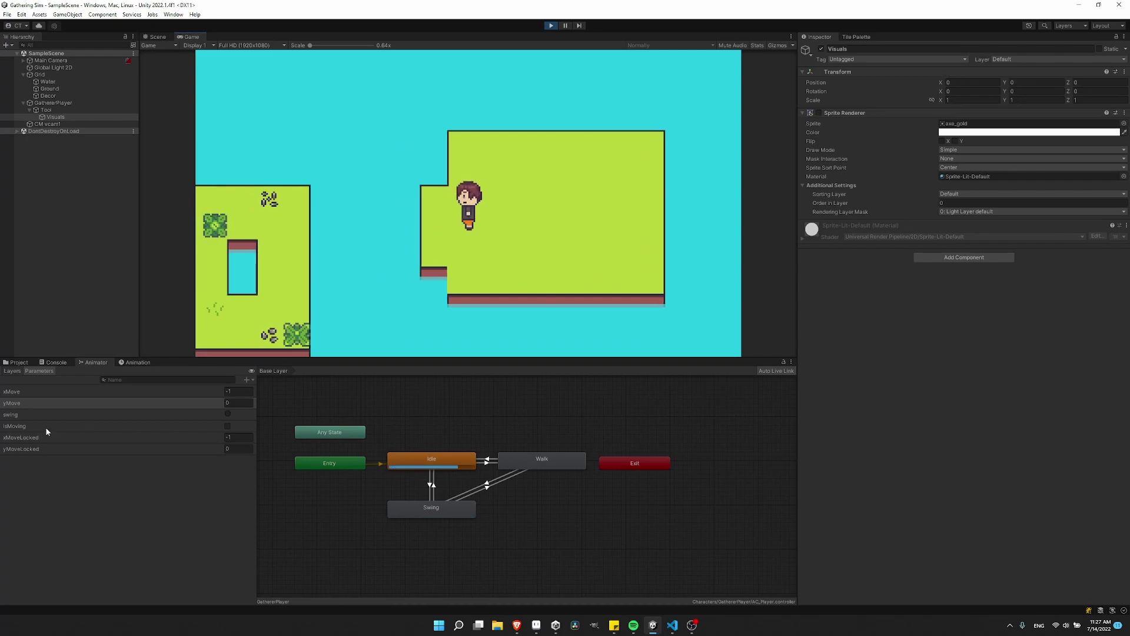
{"action": "key", "text": "d"}
{"action": "left_click", "coordinate": [415, 255]}
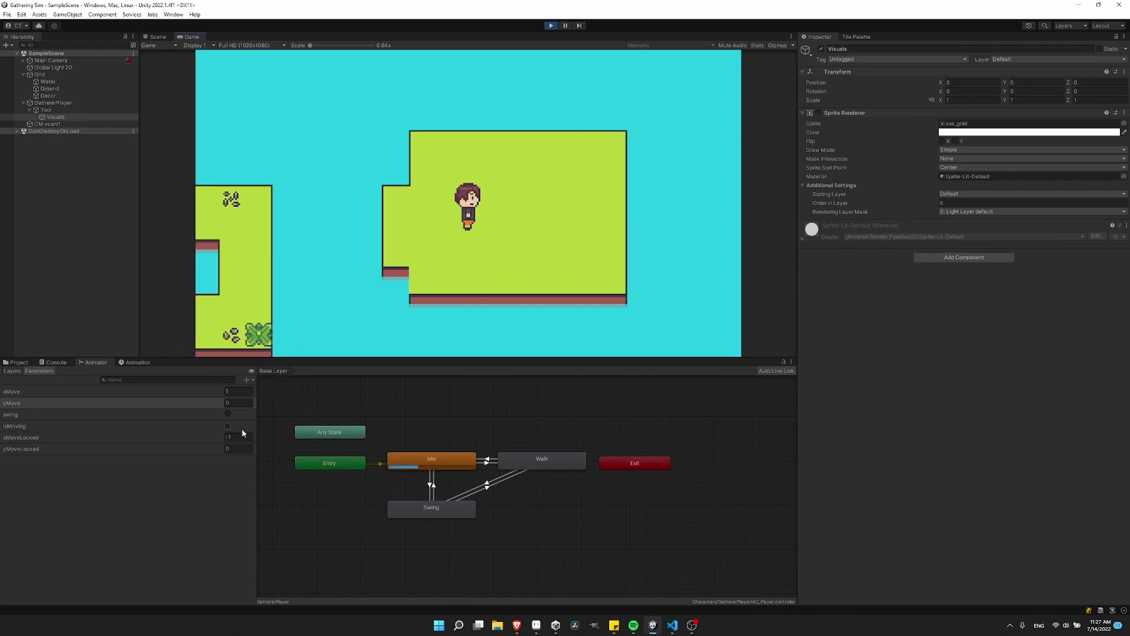
Walk the character repeatedly up, down, left and right while watching the live xMove, yMove and locked parameter values
{"action": "key", "text": "w"}
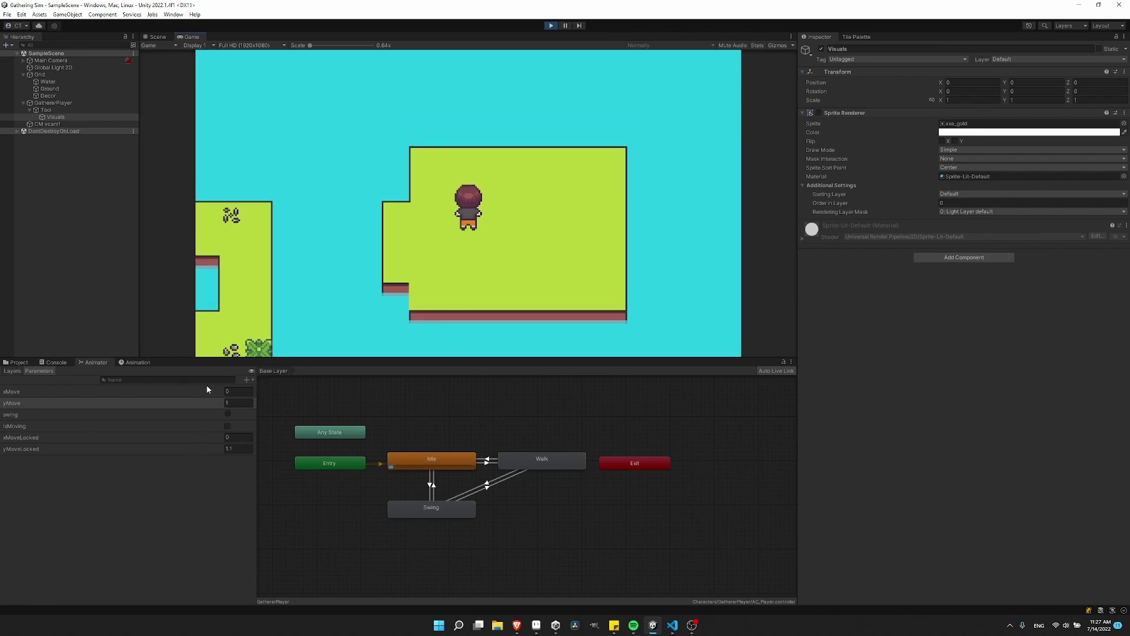
{"action": "key", "text": "s"}
{"action": "key", "text": "a"}
{"action": "key", "text": "d"}
{"action": "key", "text": "a"}
{"action": "key", "text": "d"}
{"action": "key", "text": "w"}
{"action": "key", "text": "a"}
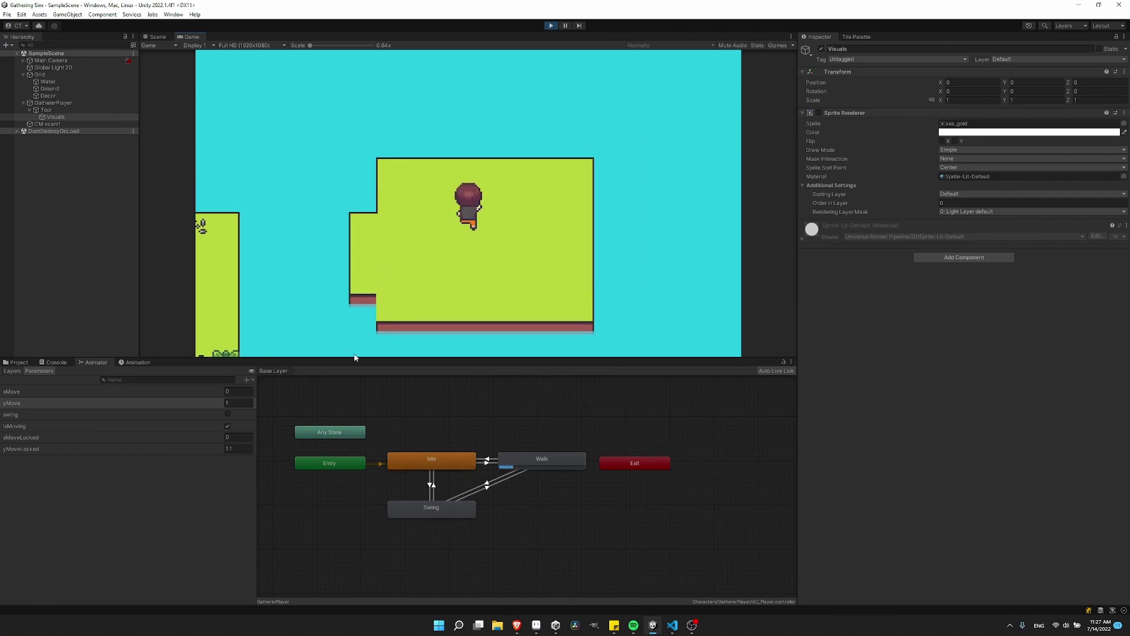
{"action": "key", "text": "s"}
{"action": "key", "text": "a"}
{"action": "key", "text": "w"}
{"action": "key", "text": "d"}
{"action": "key", "text": "s"}
{"action": "key", "text": "a"}
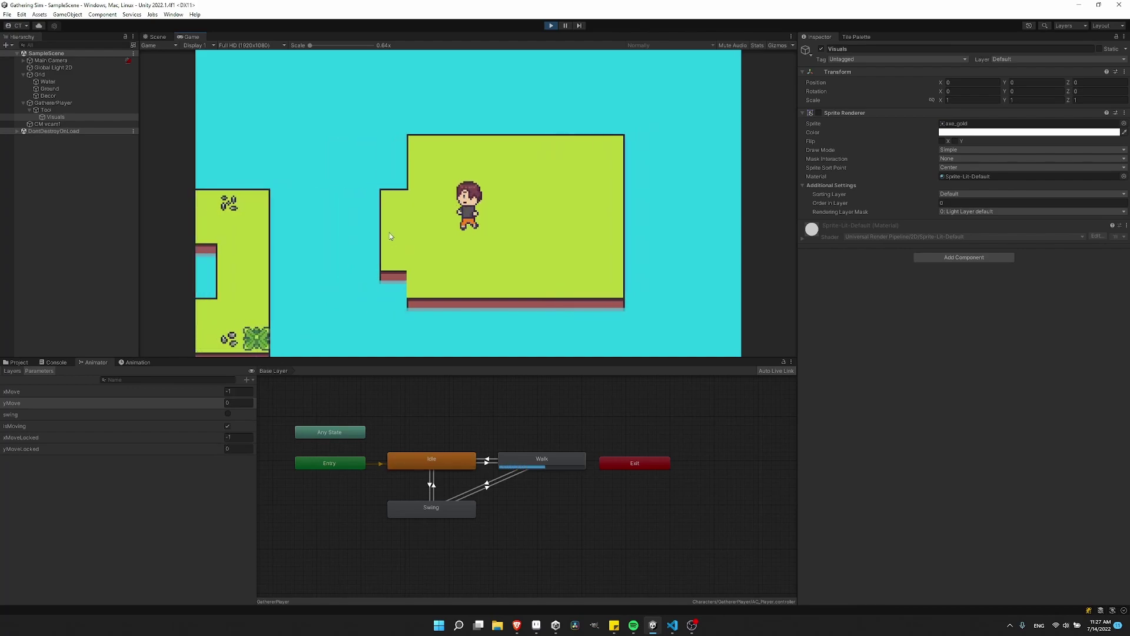
Repeat the left-facing axe swing with a right turn during it to compare the live and locked horizontal parameters
{"action": "key", "text": "a"}
{"action": "left_click", "coordinate": [387, 233]}
{"action": "key", "text": "a"}
{"action": "left_click", "coordinate": [445, 226]}
{"action": "key", "text": "d"}
{"action": "key", "text": "d"}
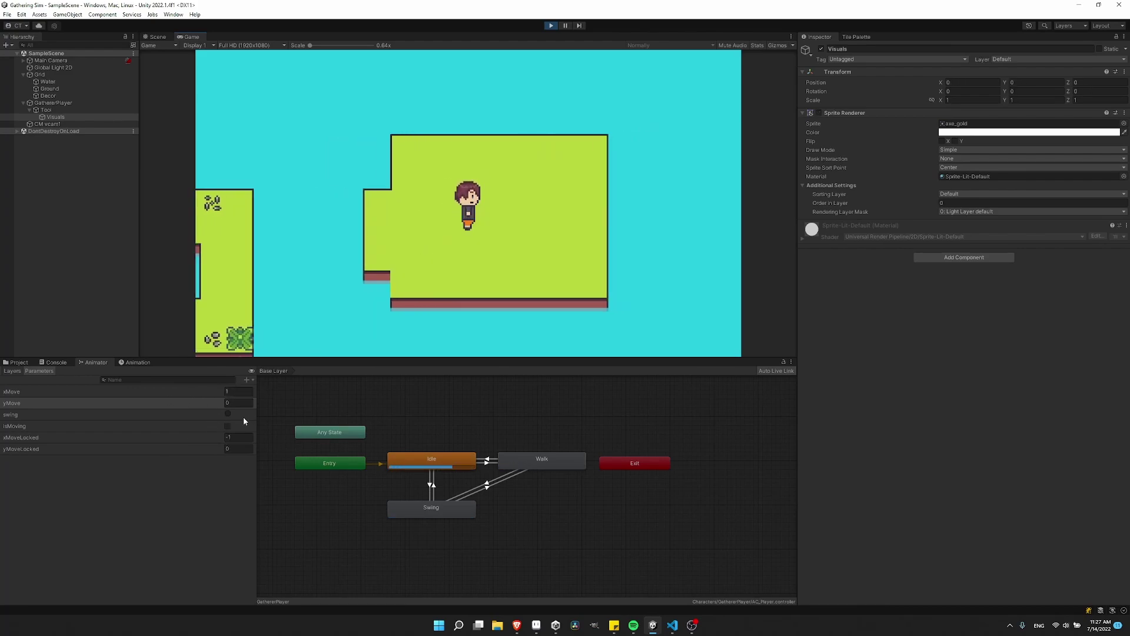
Switch to Visual Studio Code and highlight the OnMove(InputValue value) method declaration in PlayerController.cs
{"action": "key", "text": "alt+Tab"}
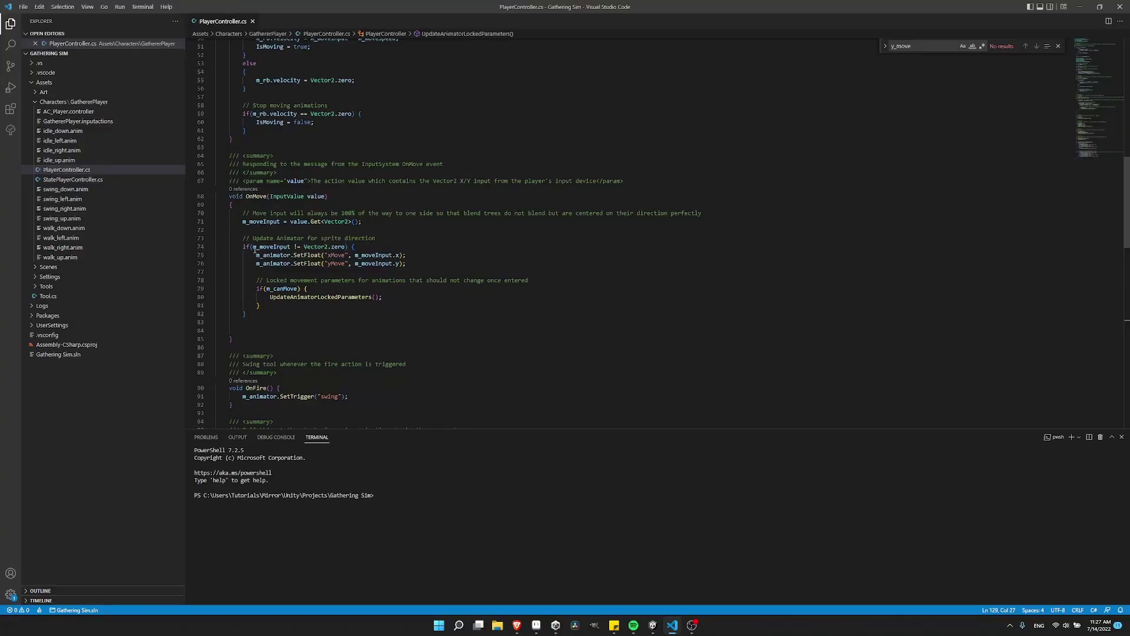
{"action": "left_click_drag", "start_coordinate": [242, 197], "coordinate": [346, 195]}
{"action": "left_click", "coordinate": [346, 194]}
{"action": "left_click_drag", "start_coordinate": [230, 196], "coordinate": [349, 196]}
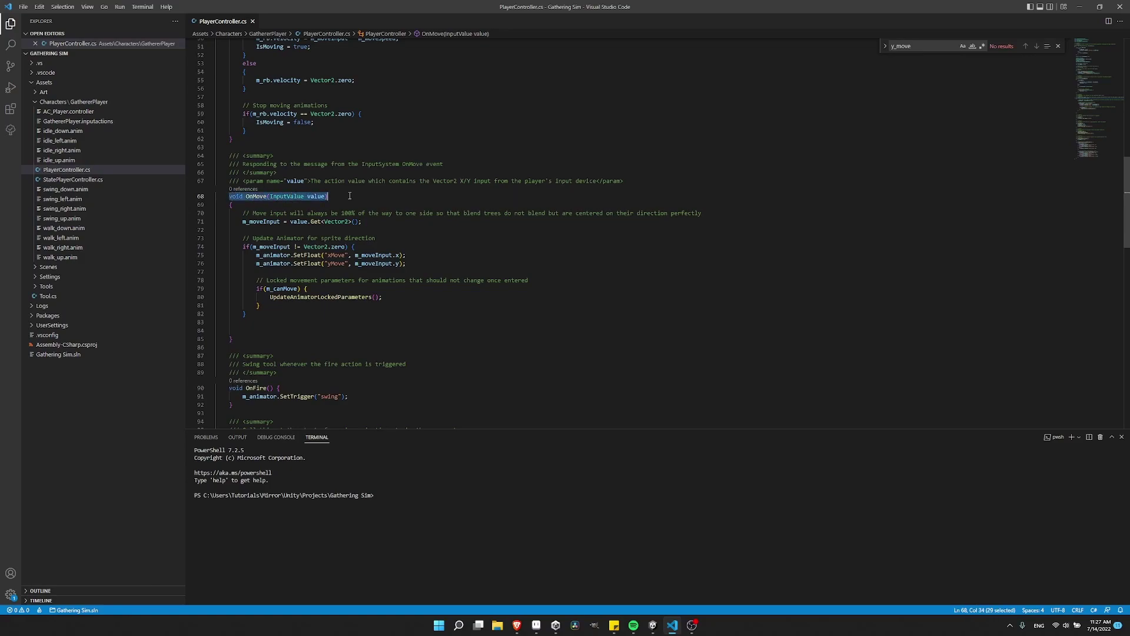
{"action": "left_click", "coordinate": [349, 198]}
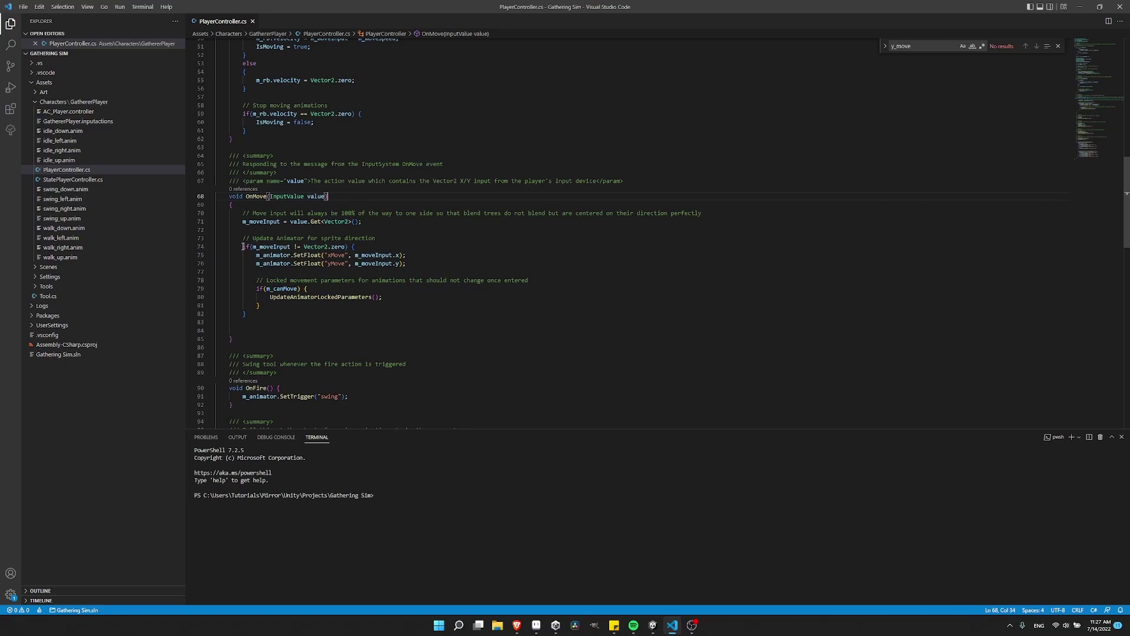
Highlight OnMove's xMove and yMove updates and the m_canMove condition that calls UpdateAnimatorLockedParameters
{"action": "left_click_drag", "start_coordinate": [242, 246], "coordinate": [422, 269]}
{"action": "left_click", "coordinate": [422, 269]}
{"action": "left_click_drag", "start_coordinate": [272, 296], "coordinate": [396, 296]}
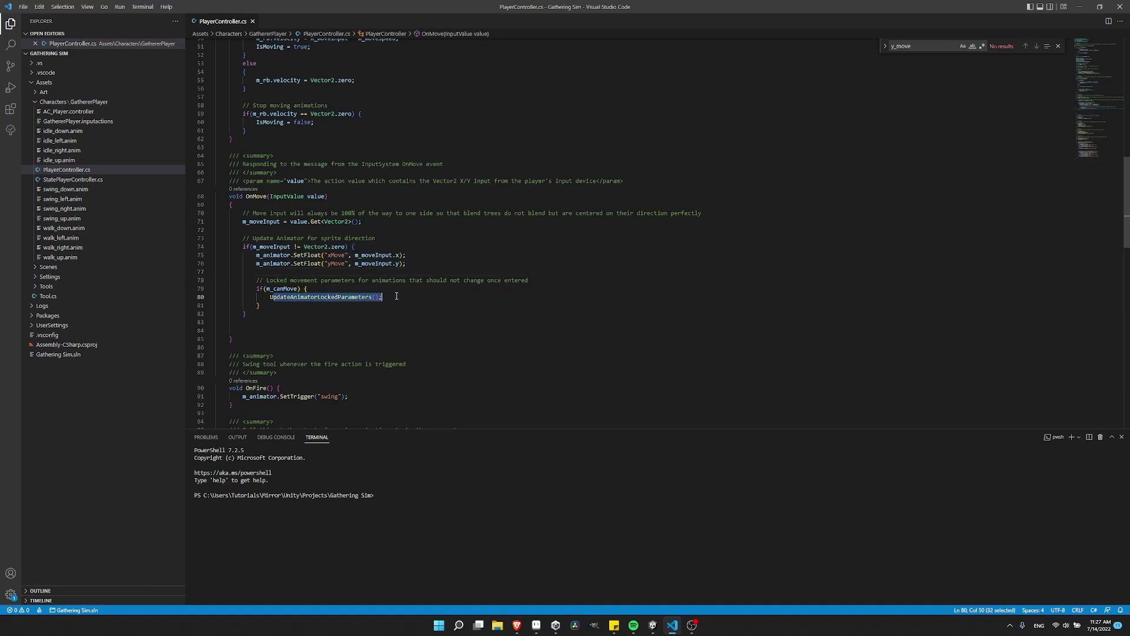
{"action": "key", "text": "Home"}
{"action": "key", "text": "shift+End"}
{"action": "left_click_drag", "start_coordinate": [256, 288], "coordinate": [299, 309]}
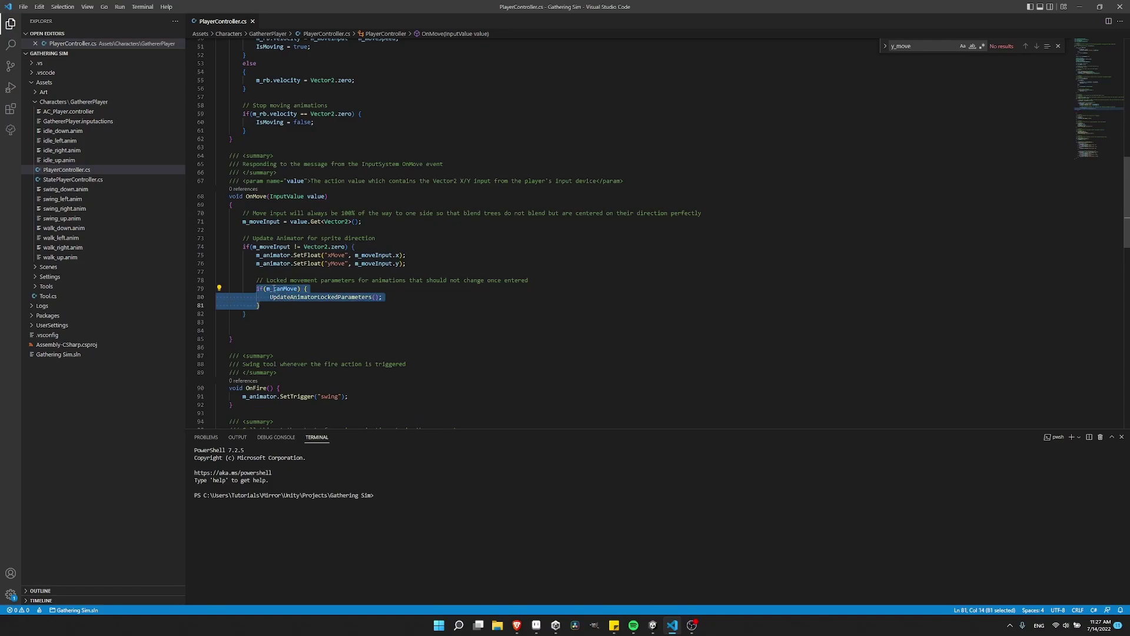
Highlight where SwingStart sets m_canMove to false and where SwingFinished restores it through ReturnToDefaultState
{"action": "scroll", "coordinate": [288, 289], "scroll_direction": "down", "scroll_amount": 8}
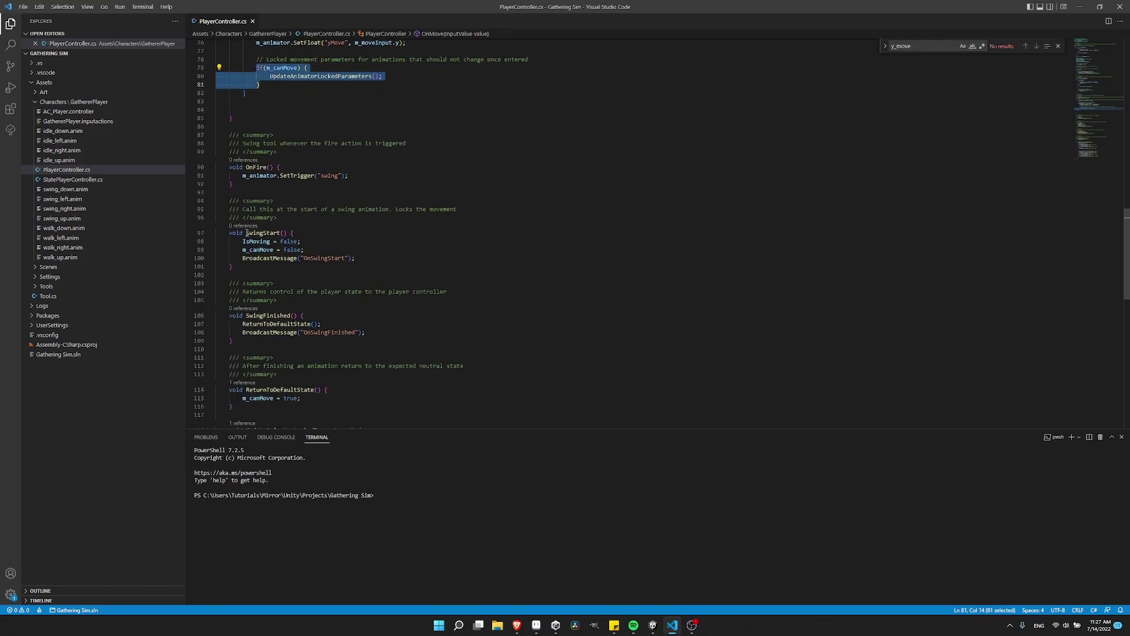
{"action": "left_click_drag", "start_coordinate": [246, 234], "coordinate": [306, 248]}
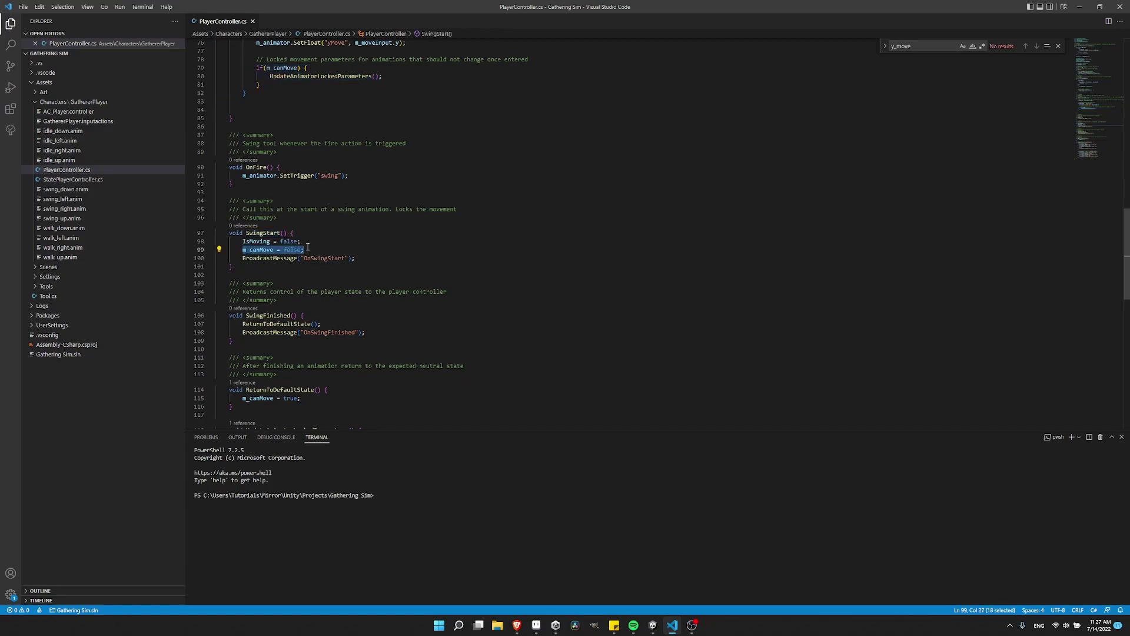
{"action": "scroll", "coordinate": [306, 250], "scroll_direction": "down", "scroll_amount": 3}
{"action": "left_click_drag", "start_coordinate": [242, 236], "coordinate": [322, 235]}
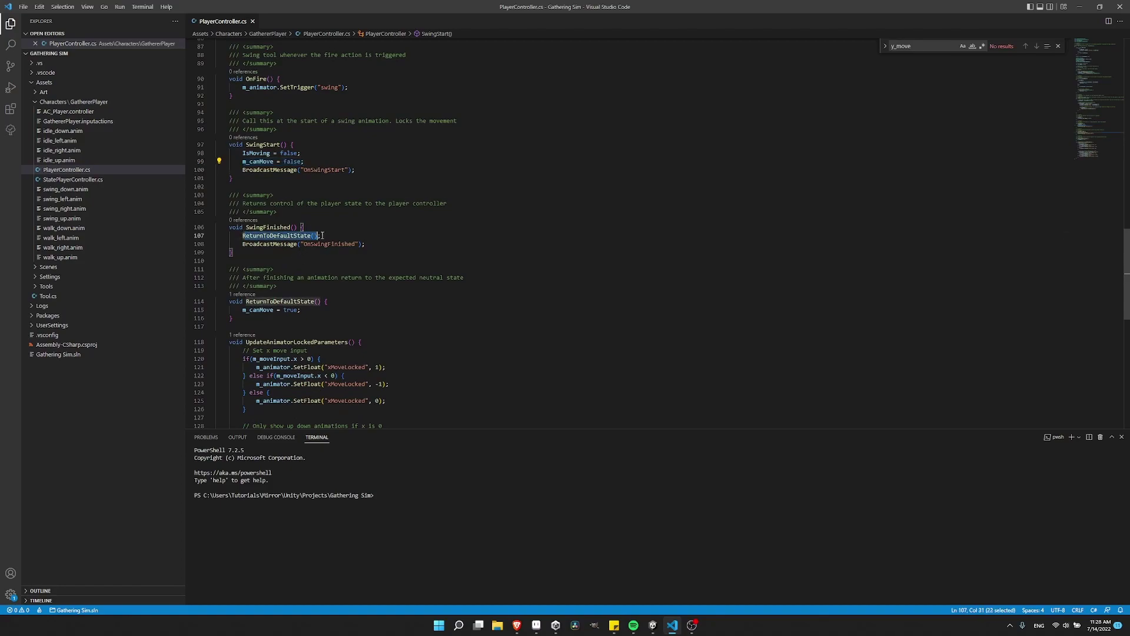
{"action": "left_click_drag", "start_coordinate": [240, 309], "coordinate": [314, 310]}
{"action": "scroll", "coordinate": [314, 310], "scroll_direction": "down", "scroll_amount": 1}
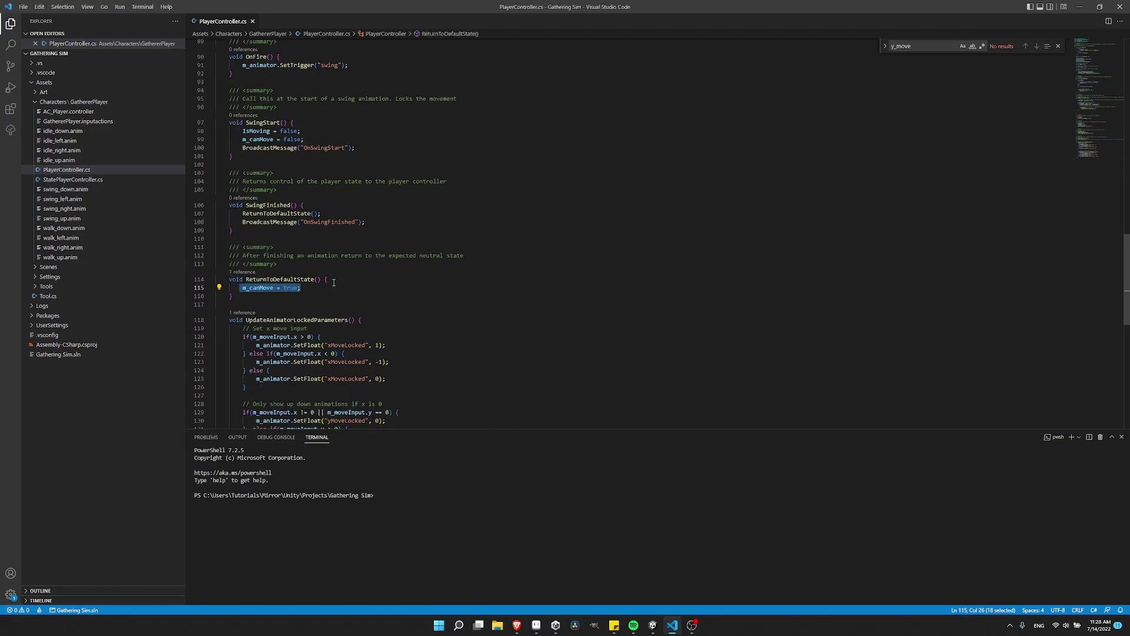
Review UpdateAnimatorLockedParameters, highlighting its name and the xMoveLocked values 1 and -1
{"action": "scroll", "coordinate": [333, 282], "scroll_direction": "down", "scroll_amount": 2}
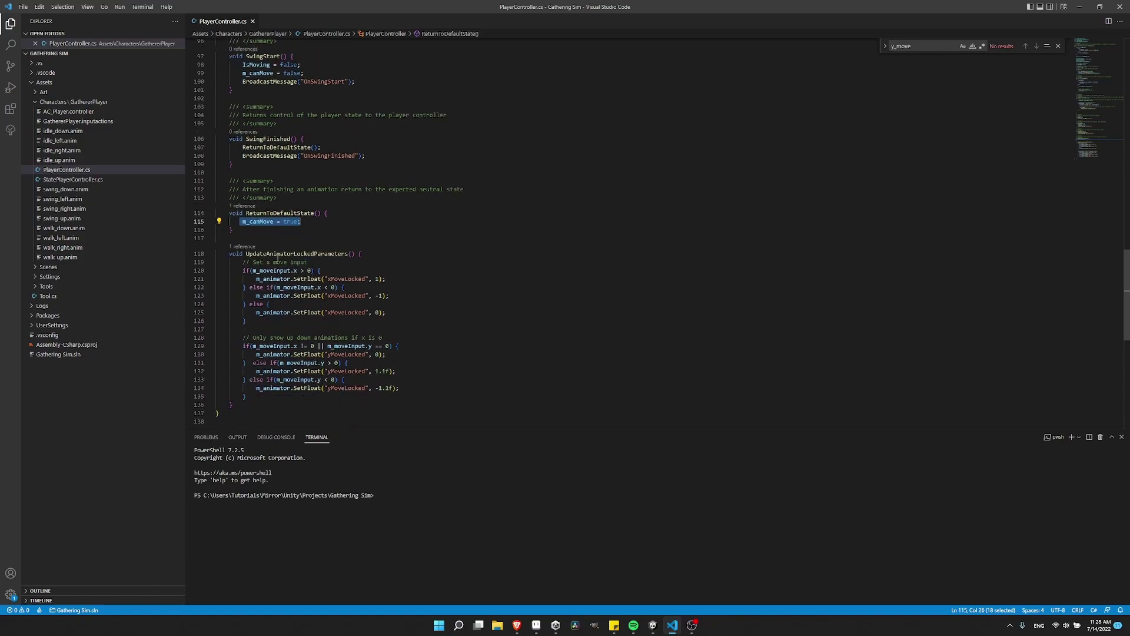
{"action": "scroll", "coordinate": [288, 250], "scroll_direction": "down", "scroll_amount": 2}
{"action": "left_click_drag", "start_coordinate": [244, 210], "coordinate": [362, 209]}
{"action": "left_click", "coordinate": [379, 227]}
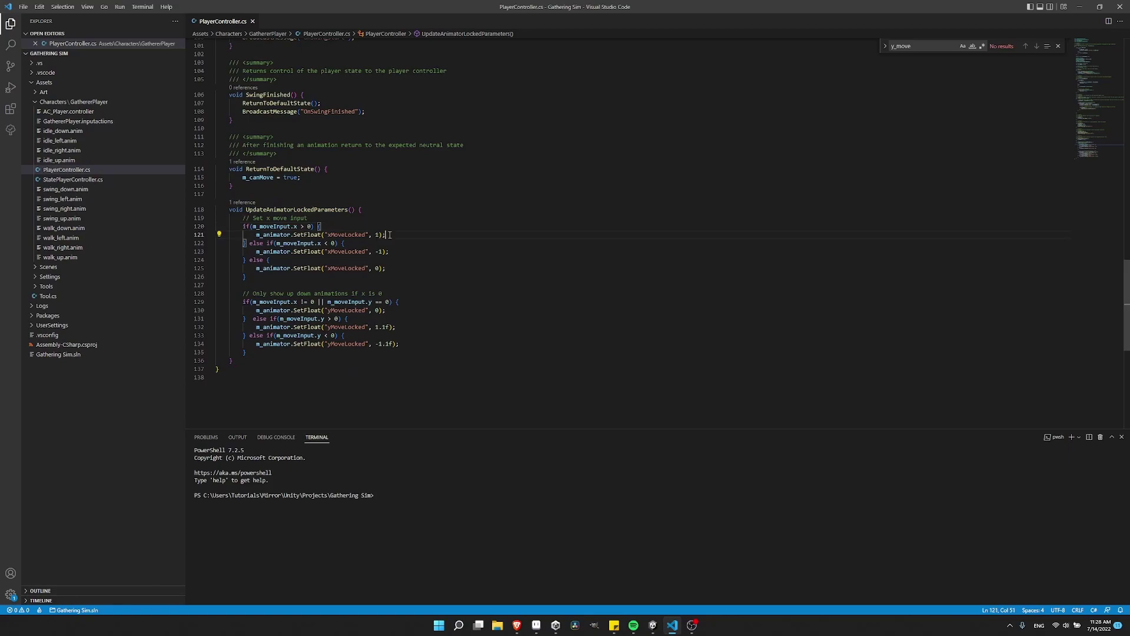
{"action": "double_click", "coordinate": [377, 235]}
{"action": "left_click_drag", "start_coordinate": [384, 252], "coordinate": [375, 251]}
{"action": "scroll", "coordinate": [402, 255], "scroll_direction": "down", "scroll_amount": 1}
{"action": "left_click", "coordinate": [387, 280]}
Switch to Unity and move the Swing blend tree's preview point onto the swing_up motion
{"action": "key", "text": "alt+Tab"}
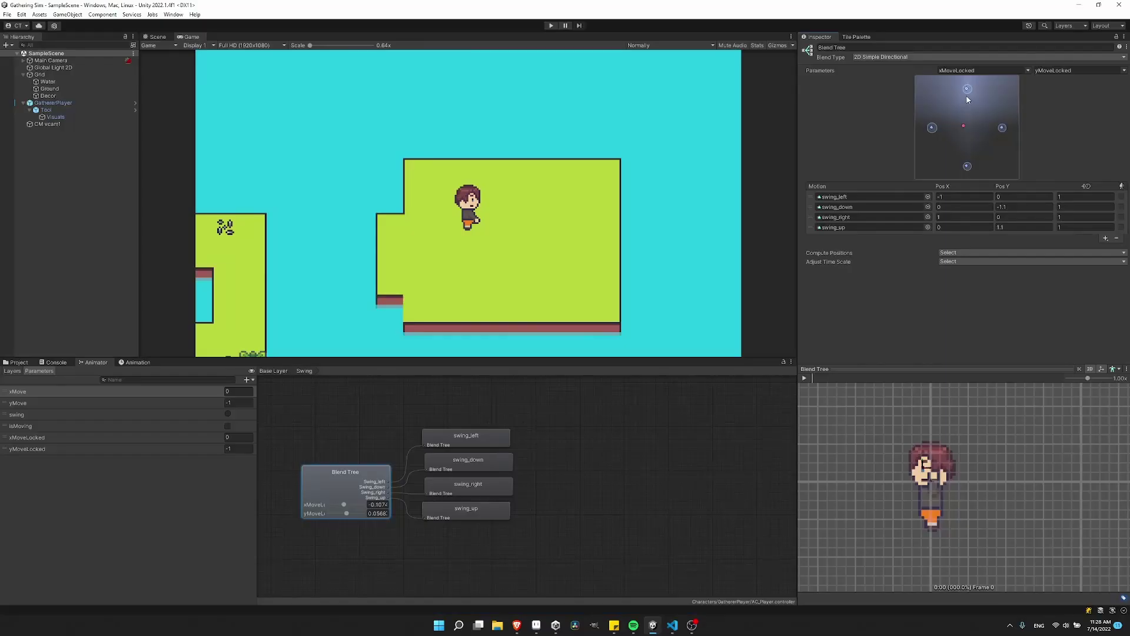
{"action": "left_click_drag", "start_coordinate": [966, 126], "coordinate": [967, 87]}
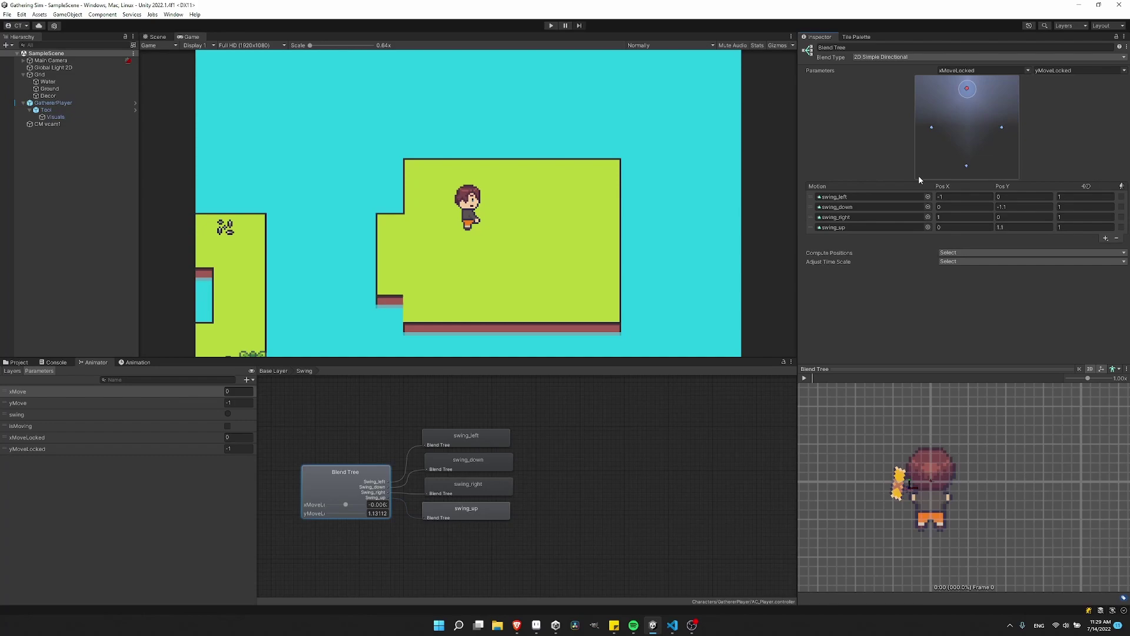
{"action": "left_click_drag", "start_coordinate": [967, 94], "coordinate": [968, 93]}
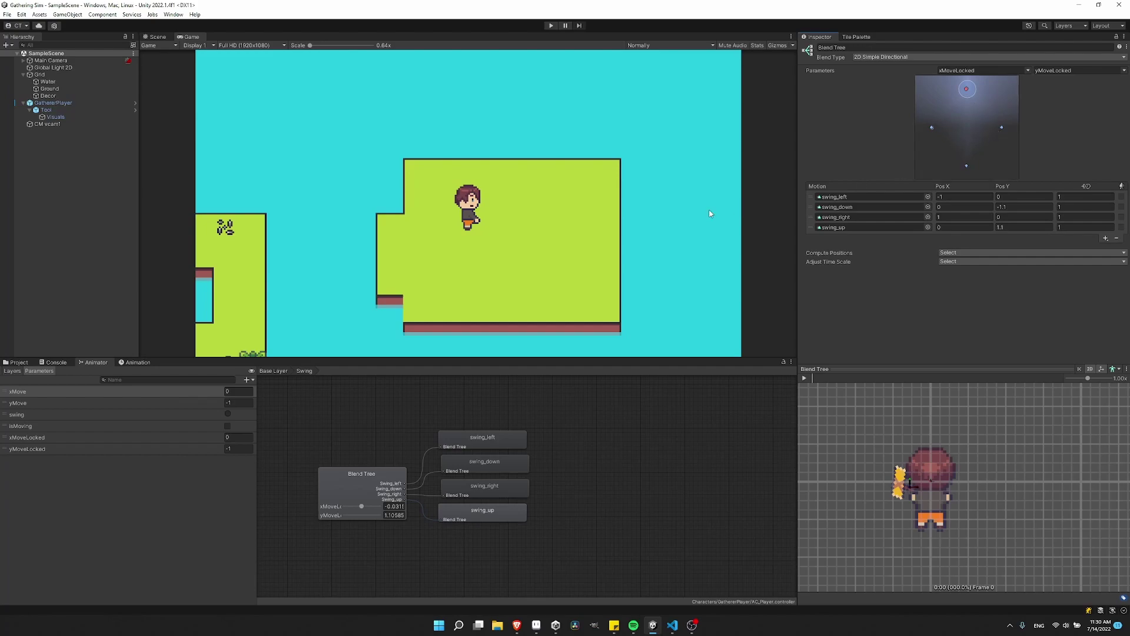
Add the Rock_Large2 sprite from the Grass objects folder to the scene and start Play mode
{"action": "left_click", "coordinate": [19, 362]}
{"action": "left_click_drag", "start_coordinate": [152, 406], "coordinate": [76, 195]}
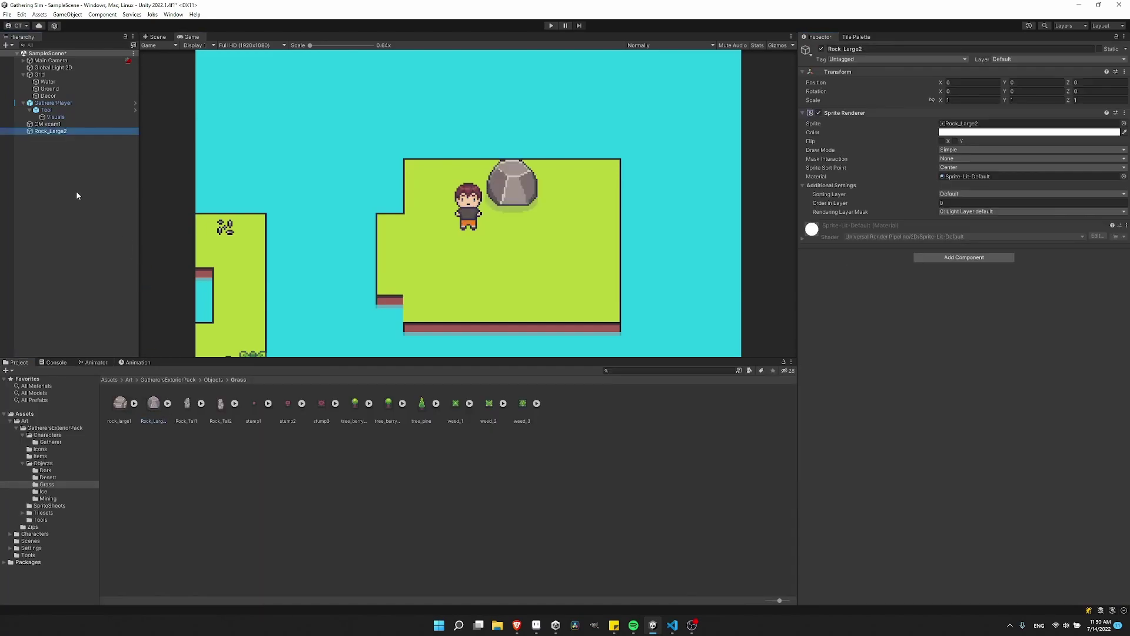
{"action": "left_click", "coordinate": [551, 26]}
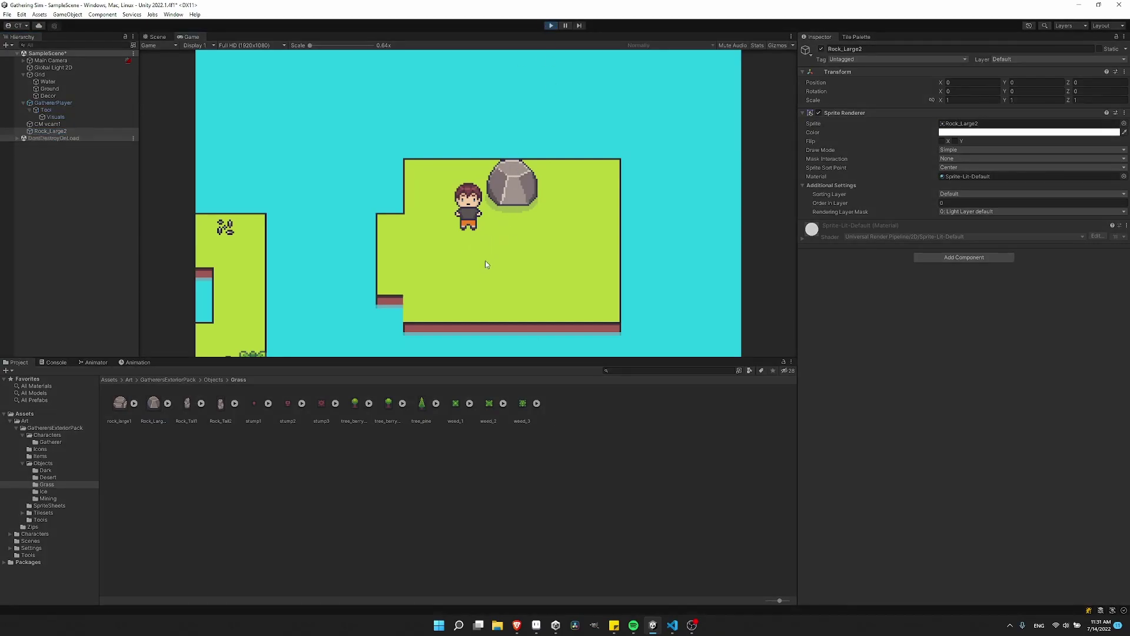
Move the character beside the large rock and swing the tool at it from the rock's left side
{"action": "key", "text": "d"}
{"action": "left_click", "coordinate": [535, 191]}
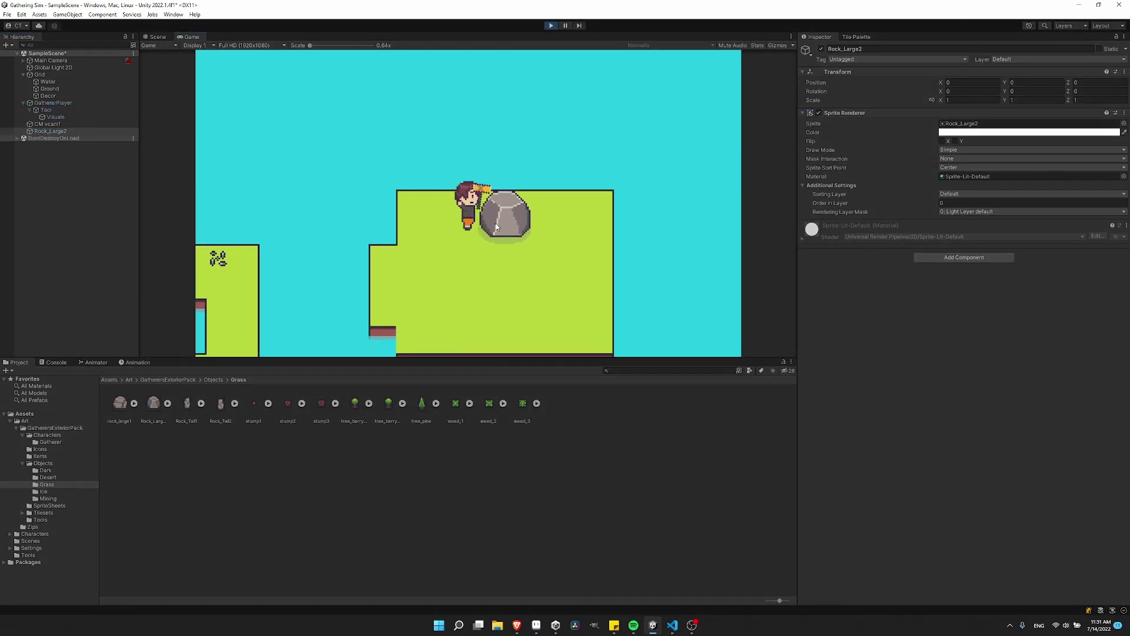
{"action": "key", "text": "s"}
{"action": "key", "text": "w"}
{"action": "key", "text": "d"}
{"action": "left_click", "coordinate": [538, 226]}
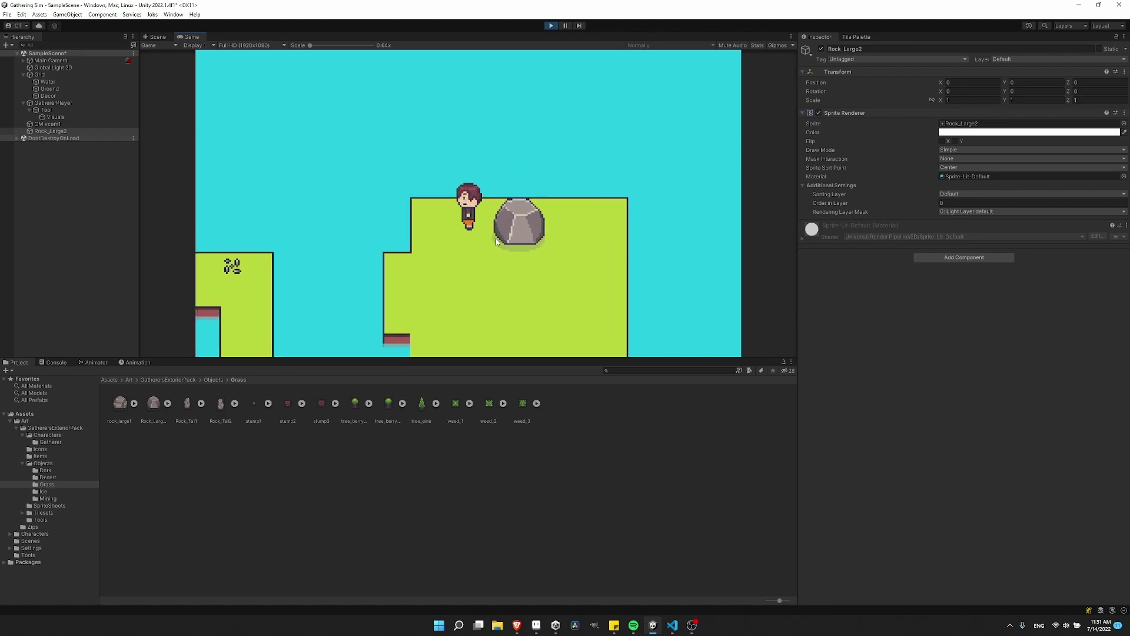
Walk the character down, left and up beside the rock, and stop Play mode
{"action": "key", "text": "s"}
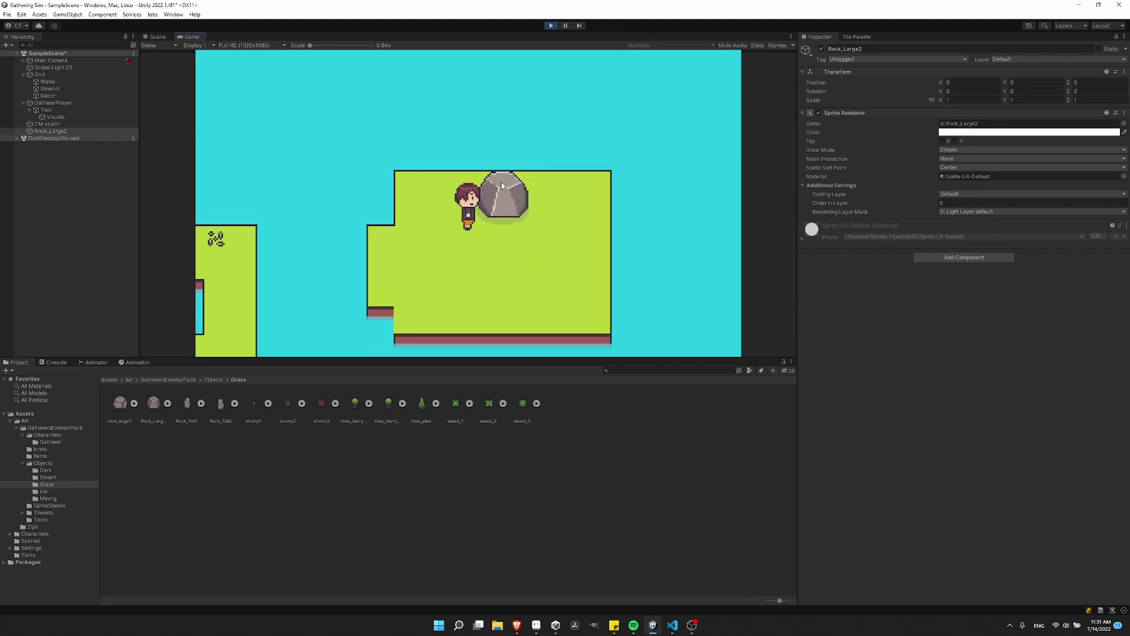
{"action": "key", "text": "a"}
{"action": "key", "text": "w"}
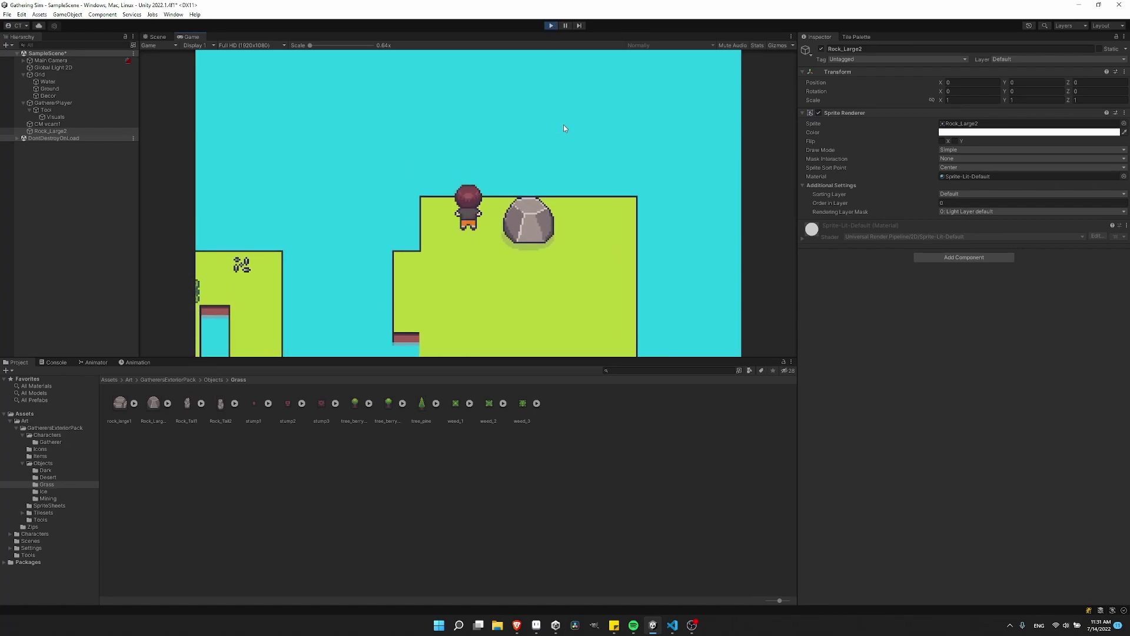
{"action": "left_click", "coordinate": [551, 25]}
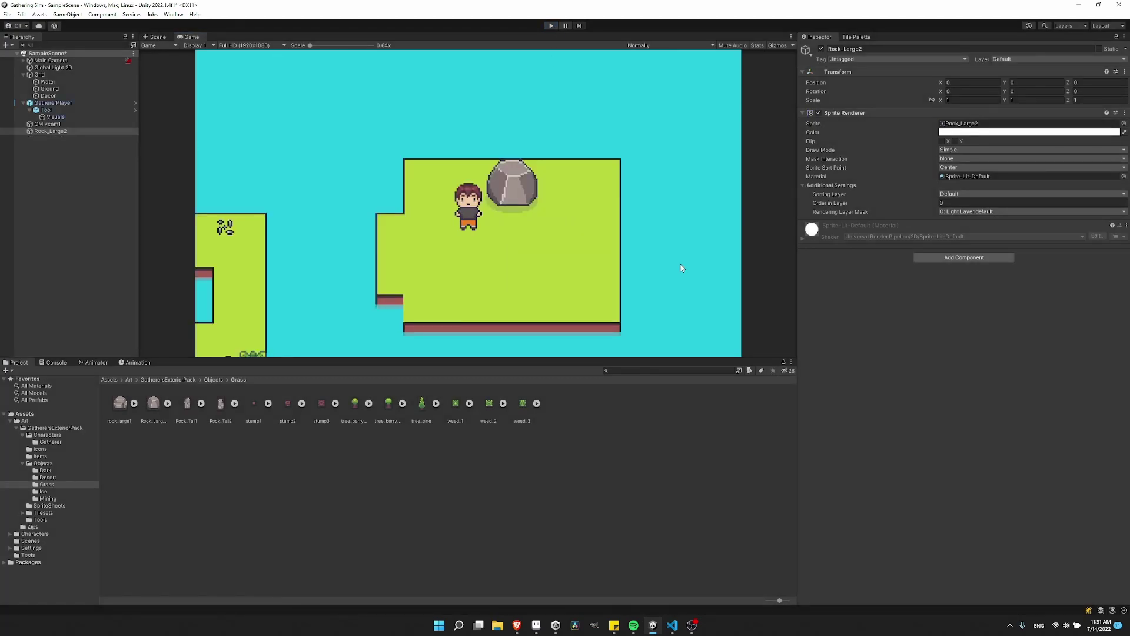